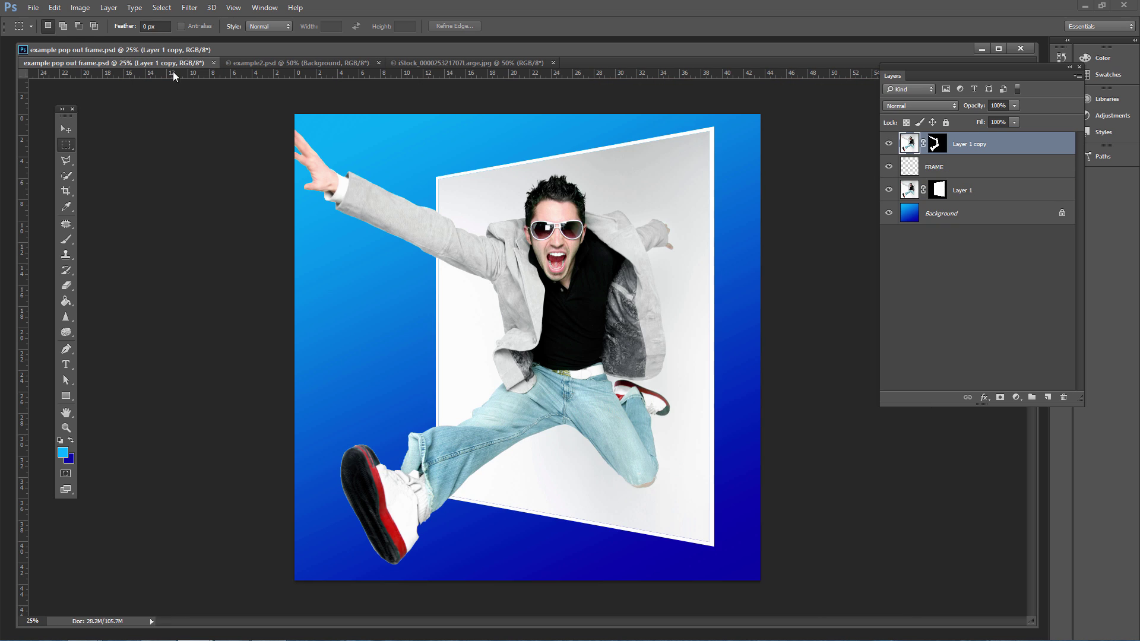
pyautogui.click(295, 63)
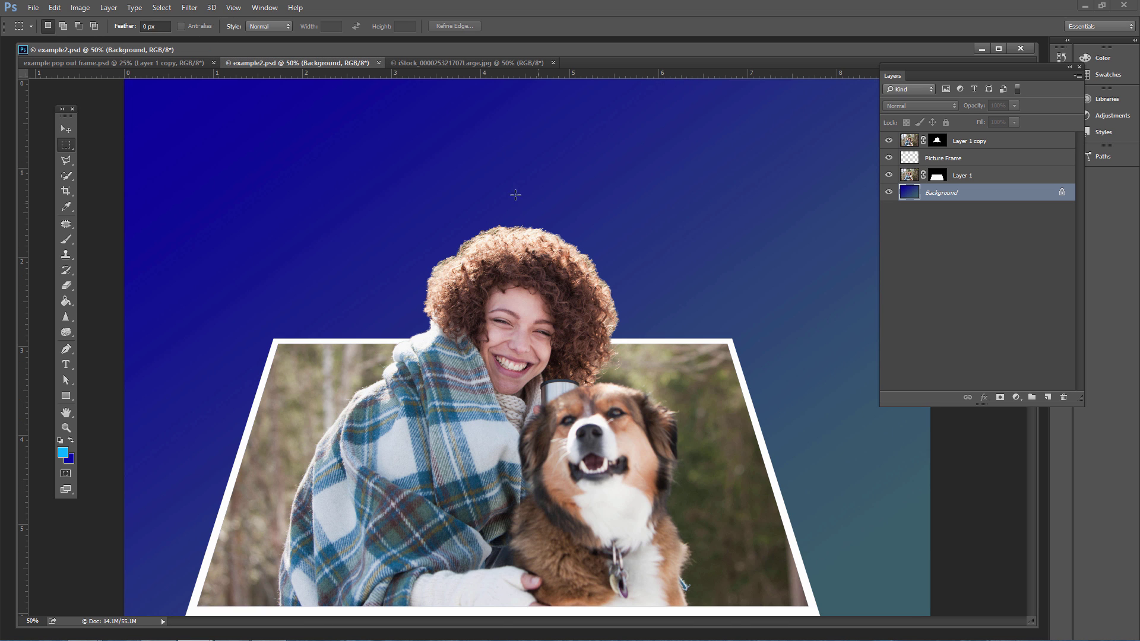
pyautogui.click(471, 63)
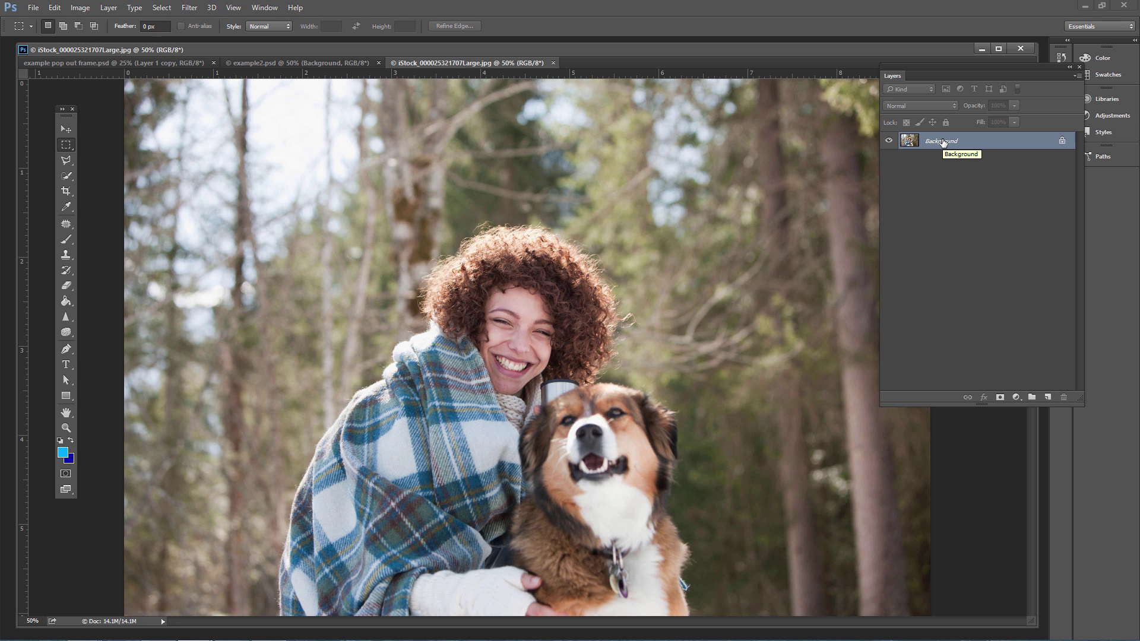
pyautogui.hotkey('ctrl', 'j')
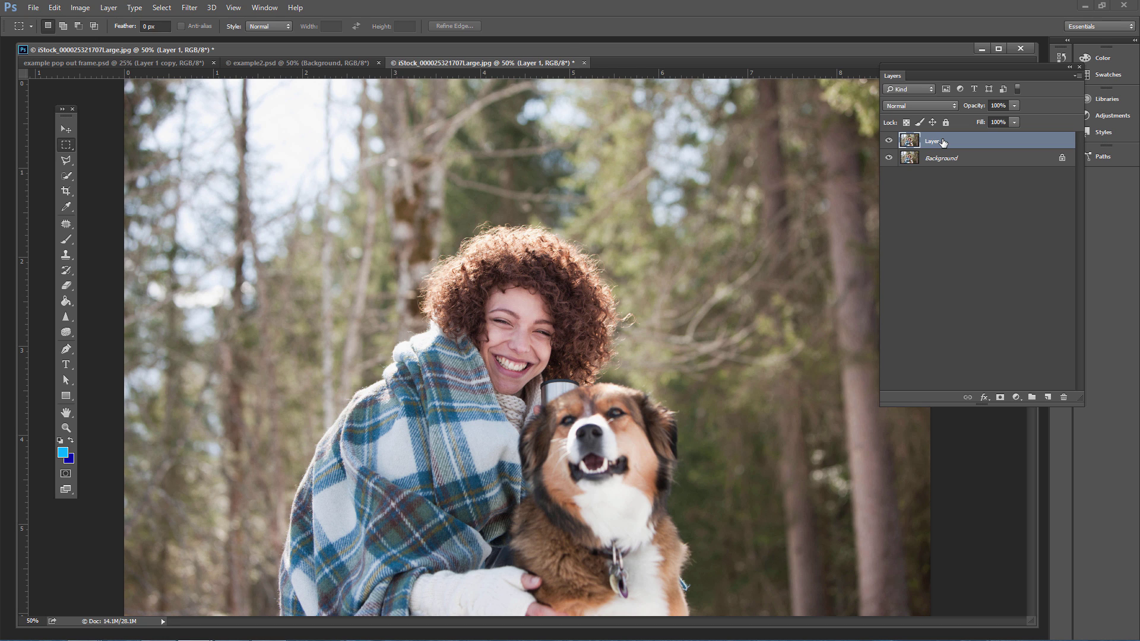
pyautogui.hotkey('ctrl', 'j')
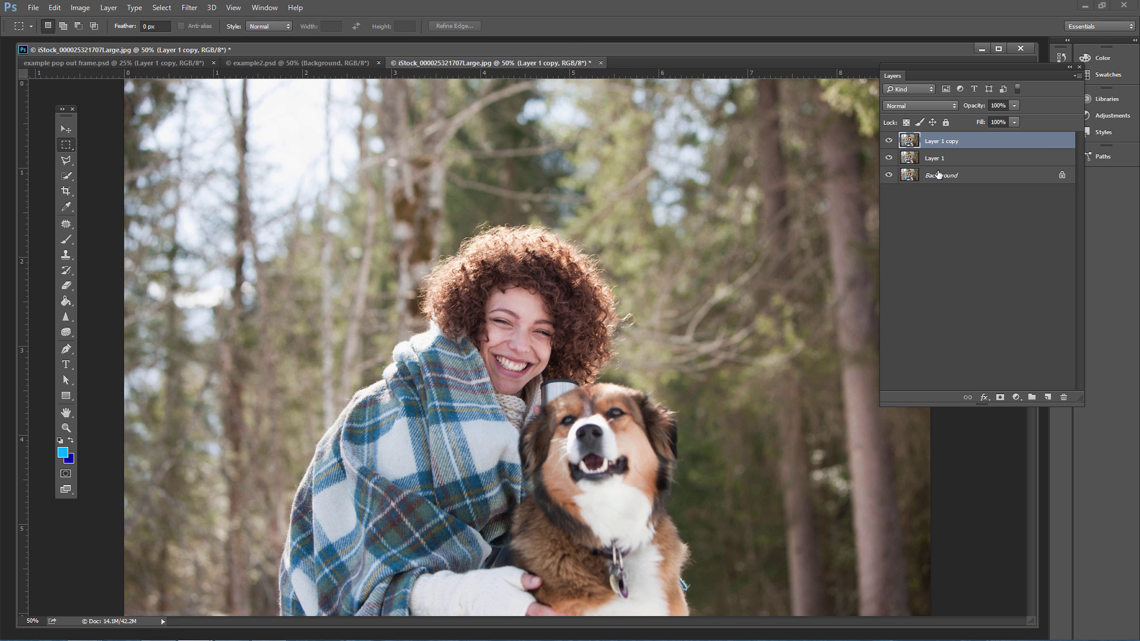
# Fill the Background layer with the light blue foreground color 1cabff
pyautogui.click(913, 179)
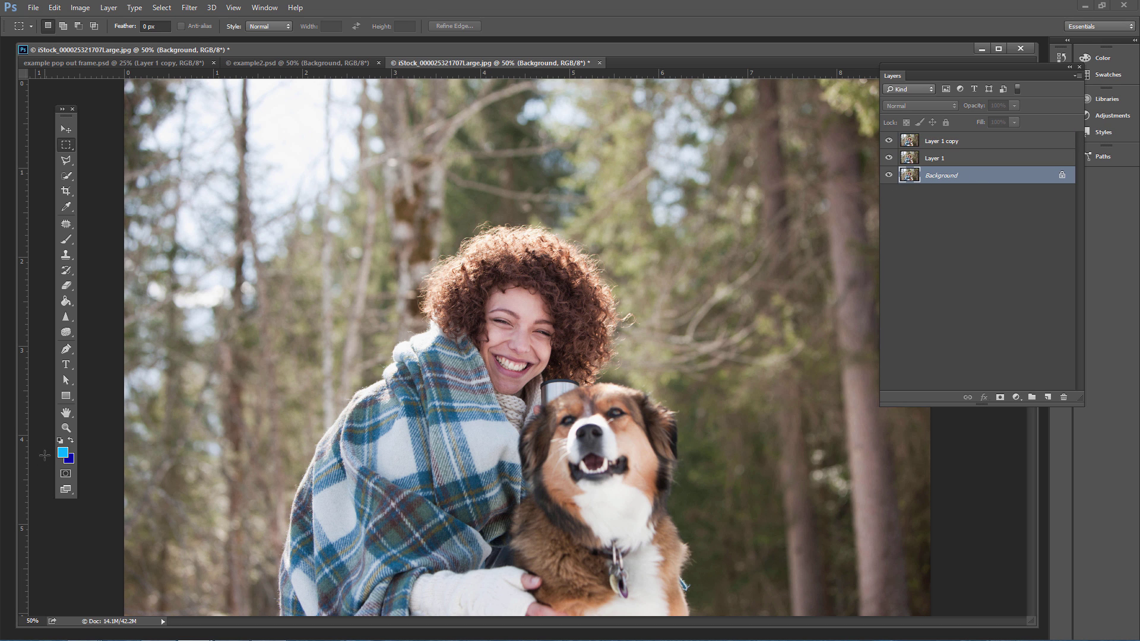
pyautogui.click(62, 453)
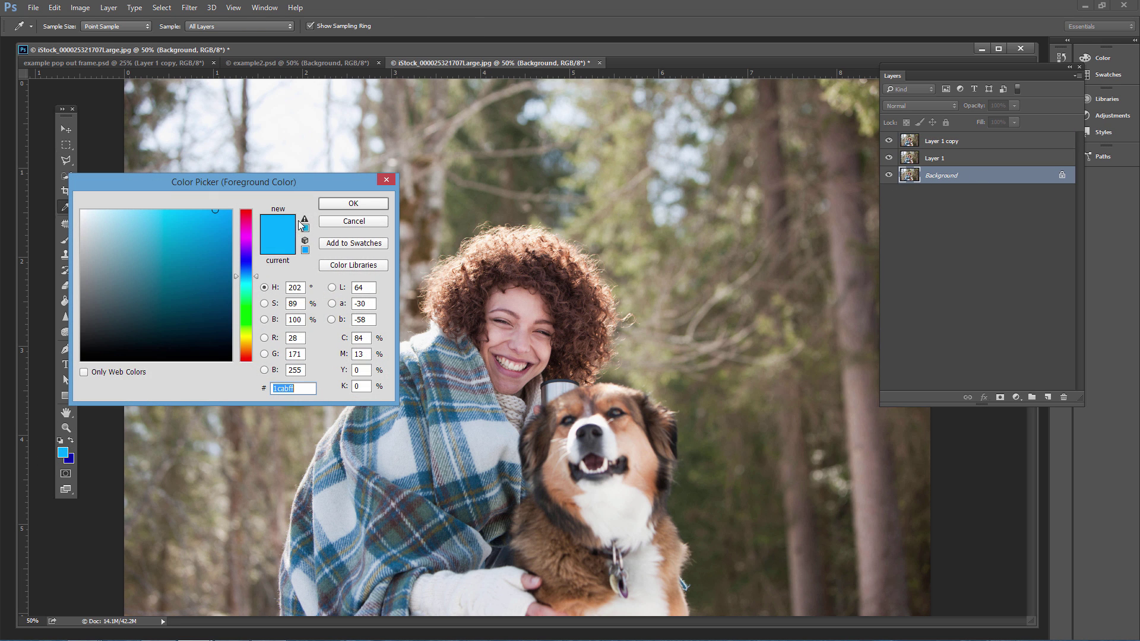
pyautogui.click(354, 203)
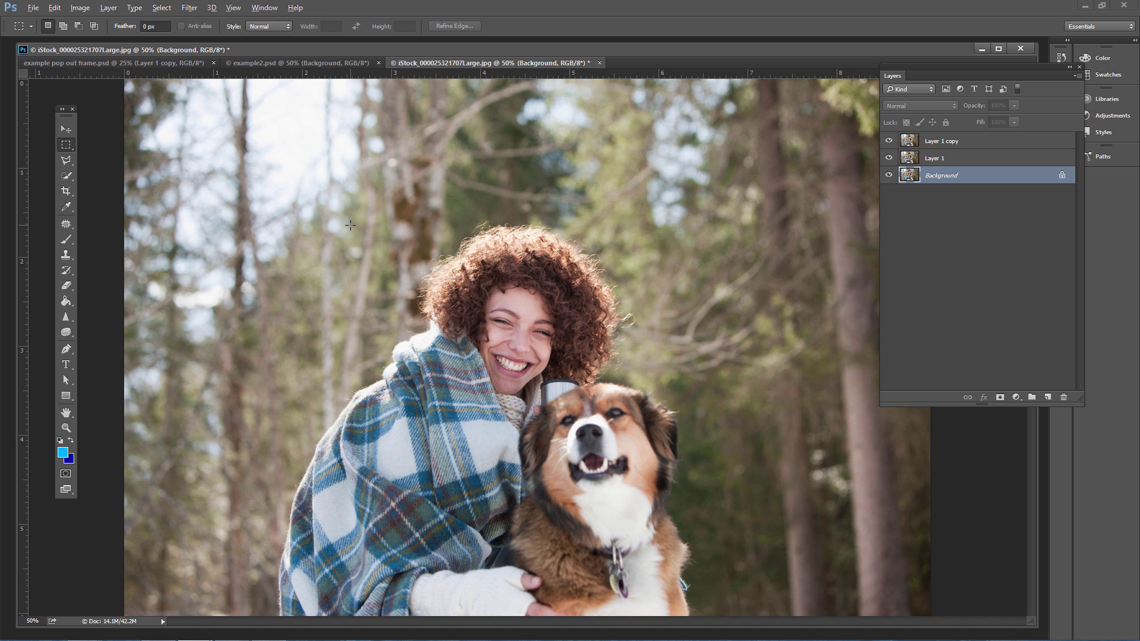
pyautogui.hotkey('alt', 'BackSpace')
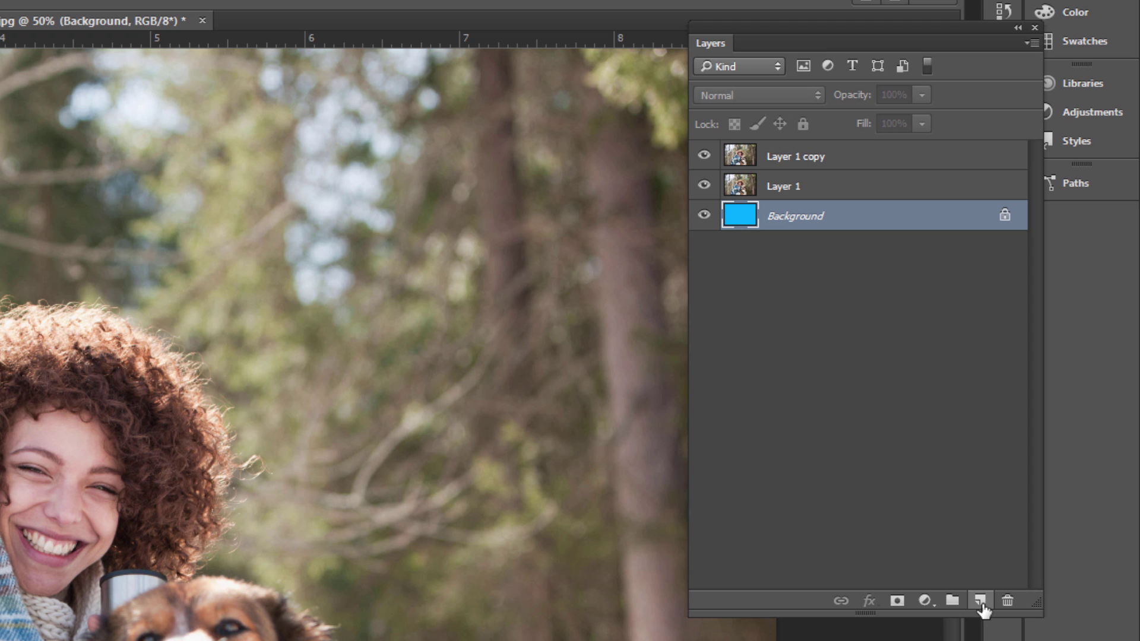
# Add a new empty layer and place it between Layer 1 and Layer 1 copy
pyautogui.click(981, 602)
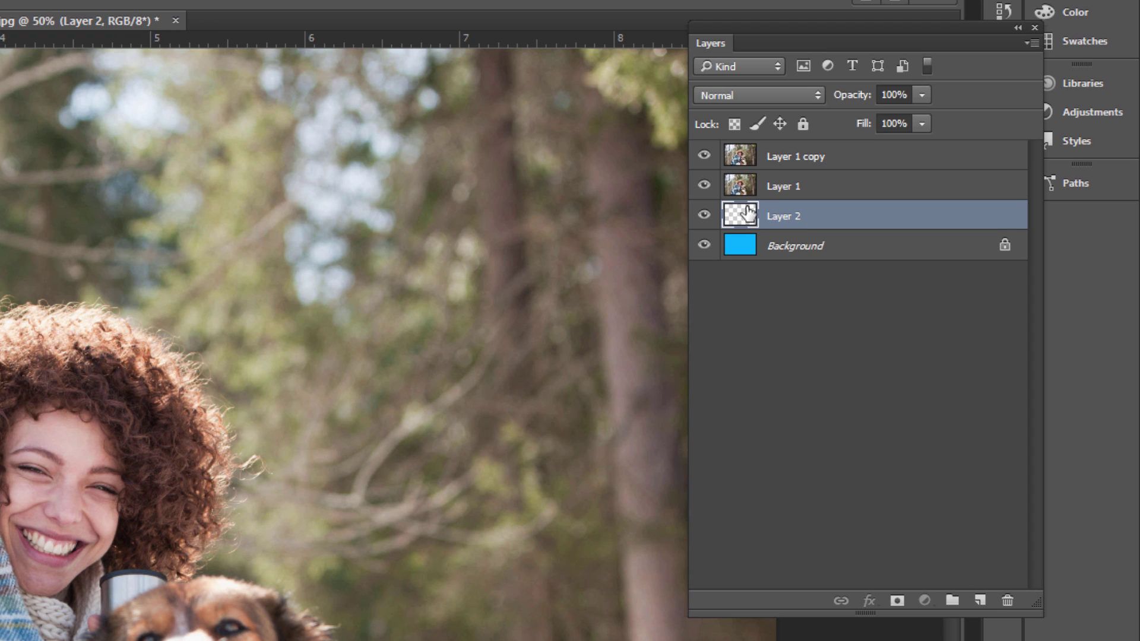
pyautogui.moveTo(746, 218); pyautogui.dragTo(758, 171)
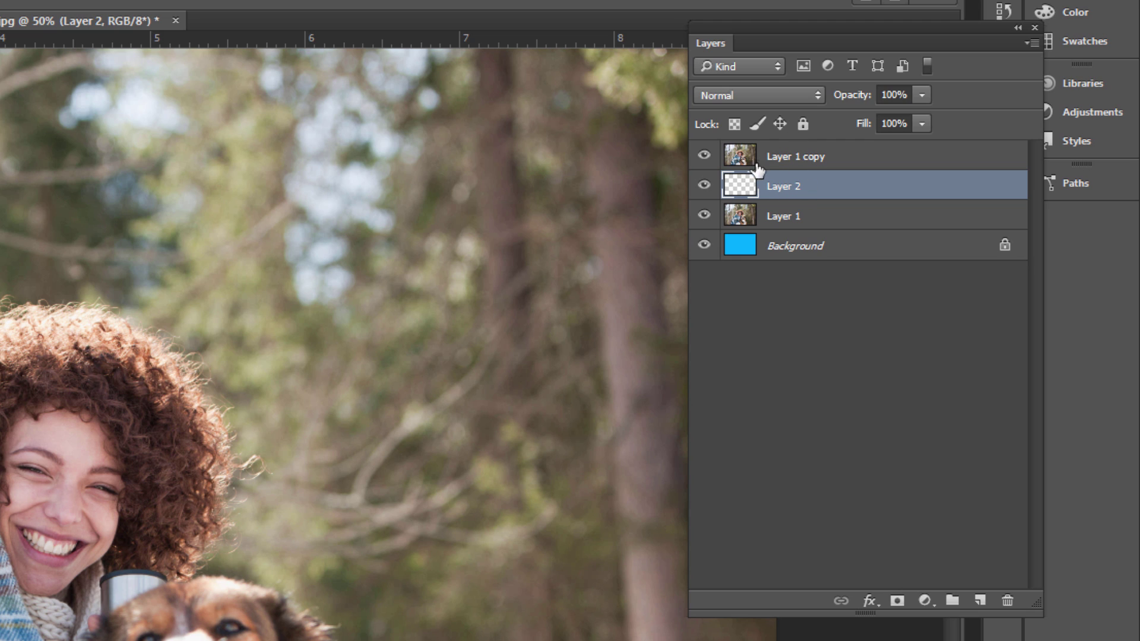
pyautogui.click(740, 225)
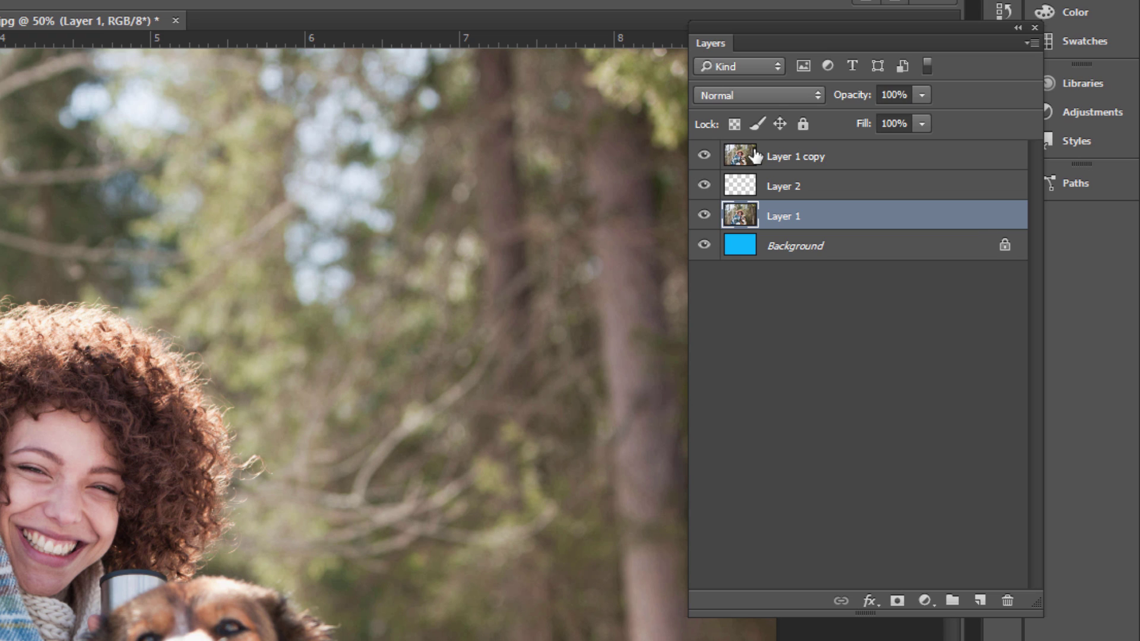
pyautogui.click(755, 156)
pyautogui.click(746, 195)
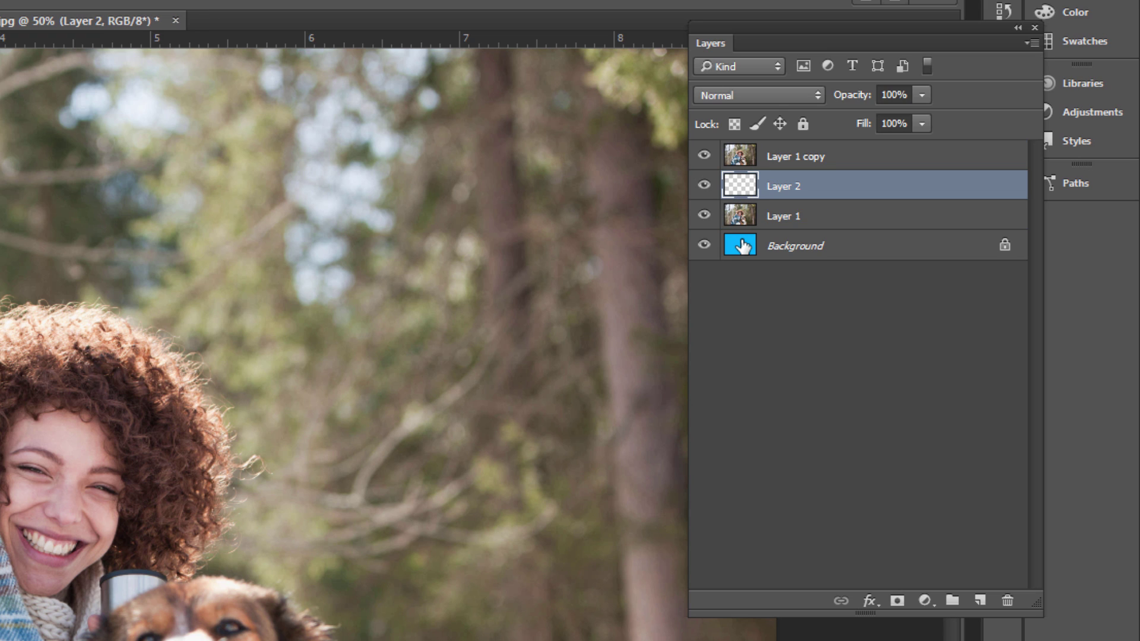
pyautogui.click(730, 257)
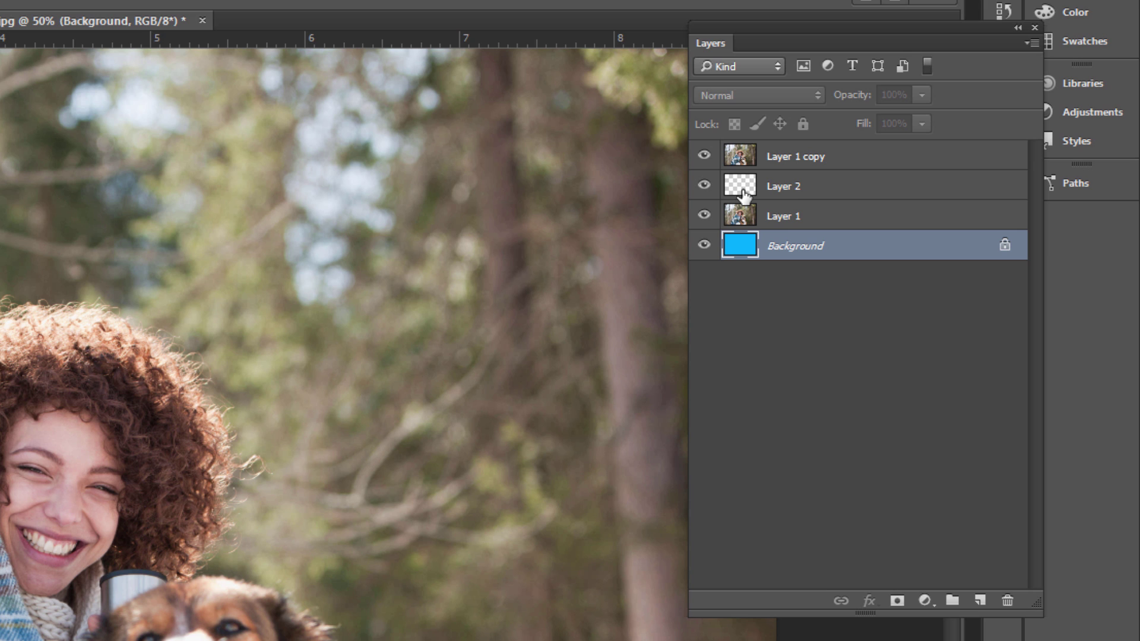
# On Layer 2, draw a rectangular selection around the woman and dog, from her face down to the photo's lower edge
pyautogui.click(746, 194)
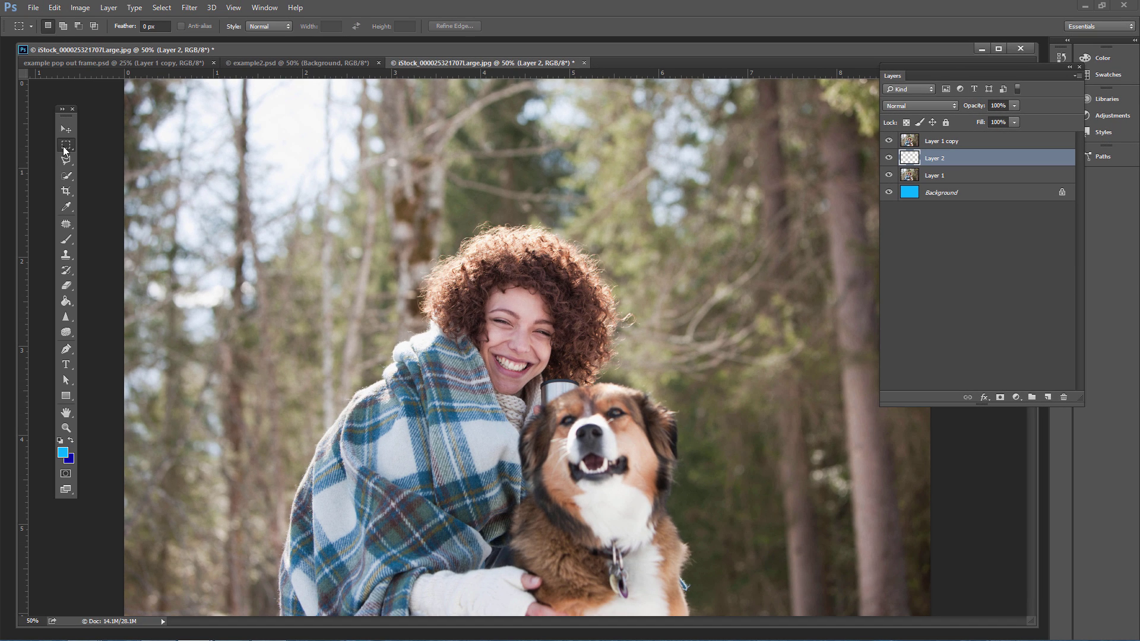
pyautogui.rightClick(64, 148)
pyautogui.click(100, 146)
pyautogui.moveTo(236, 342); pyautogui.dragTo(737, 636)
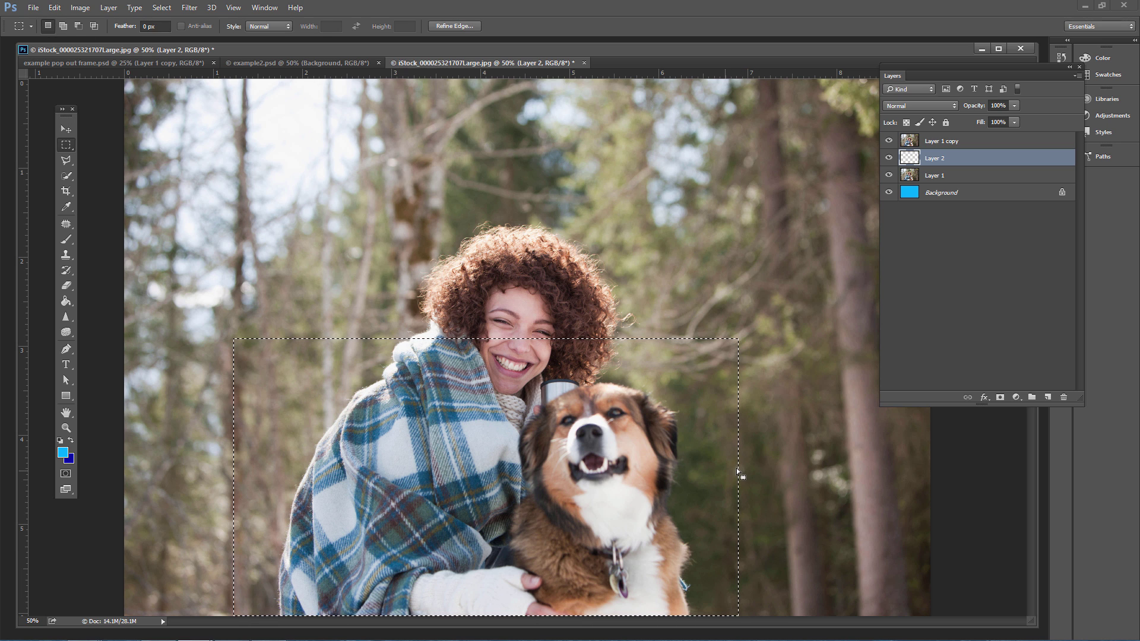
pyautogui.moveTo(737, 466); pyautogui.dragTo(738, 472)
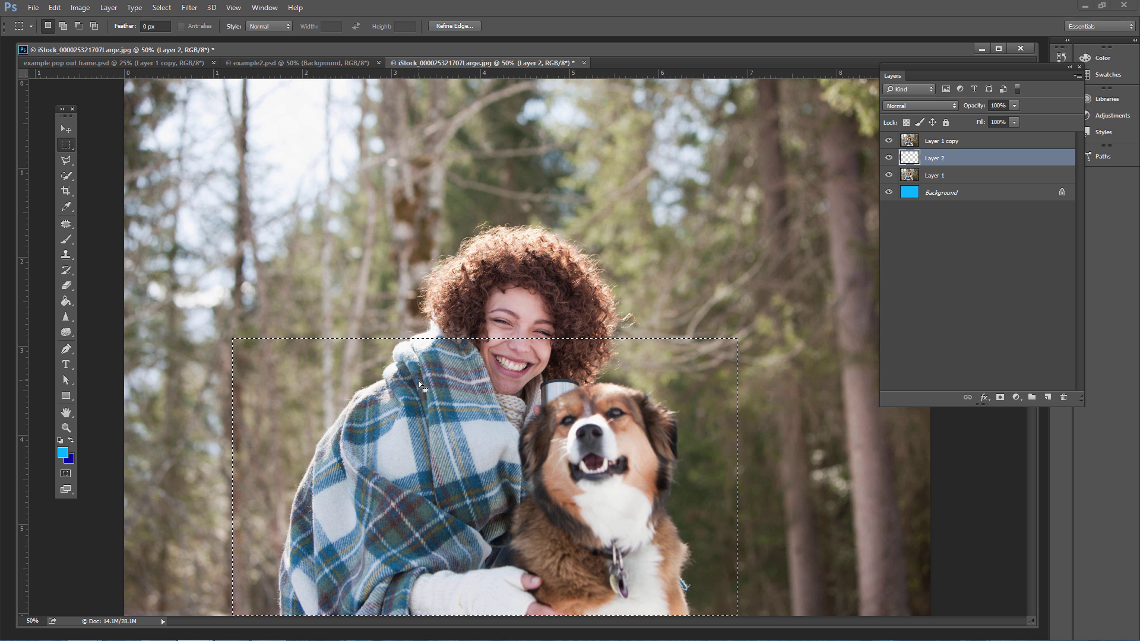
# Stroke the selection on Layer 2 with a 30 px white line placed inside, and hide Layer 1 copy
pyautogui.click(52, 8)
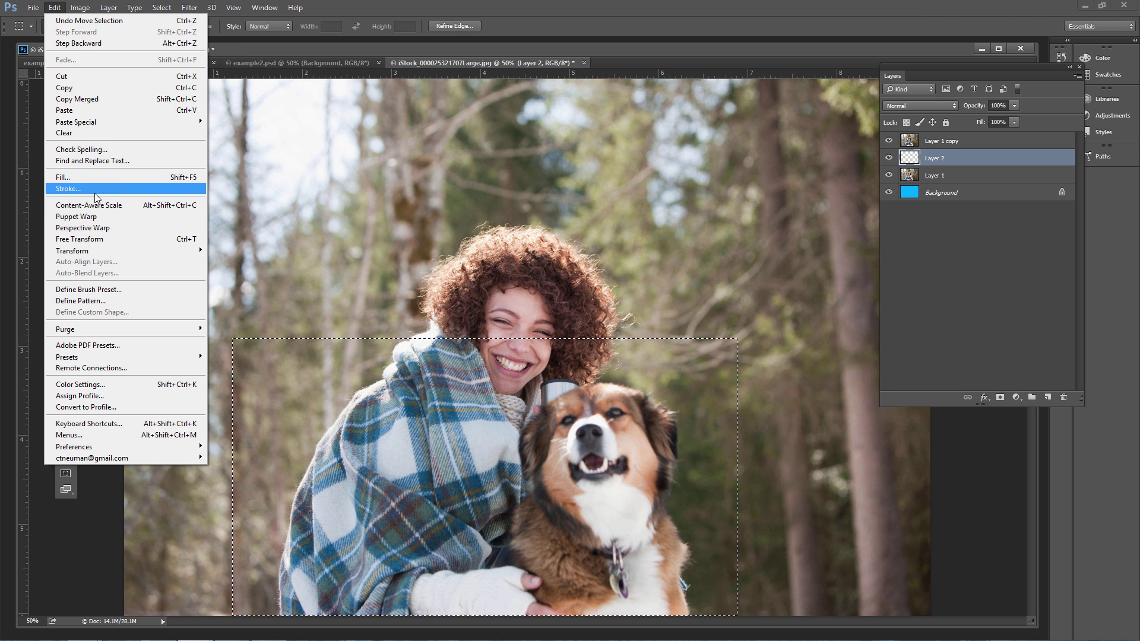
pyautogui.click(68, 189)
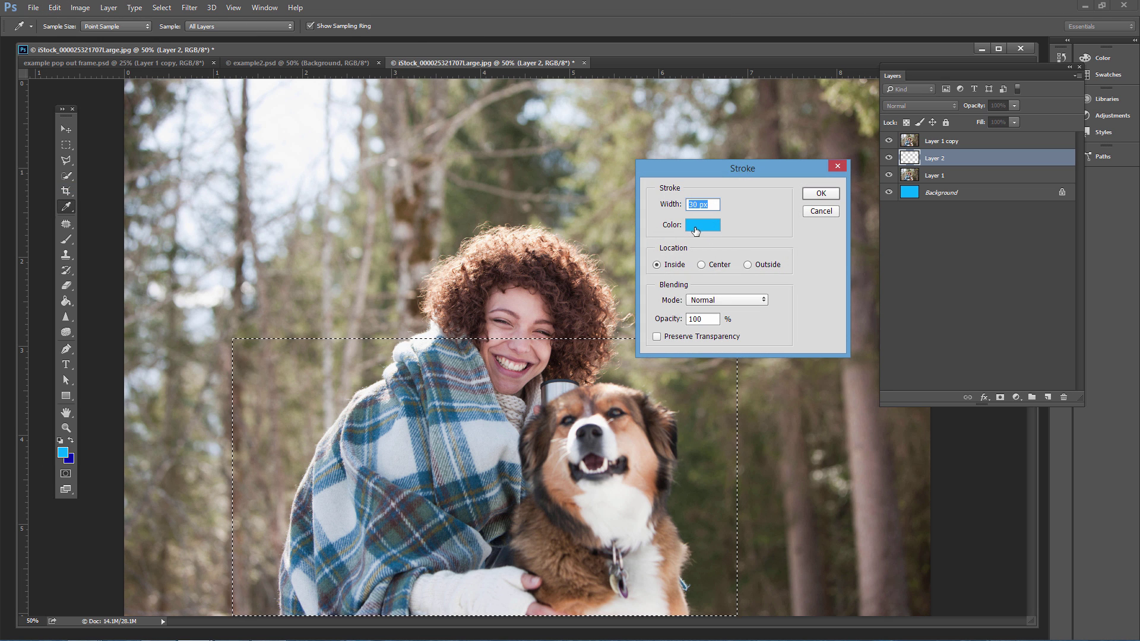
pyautogui.click(696, 226)
pyautogui.moveTo(152, 228); pyautogui.dragTo(81, 211)
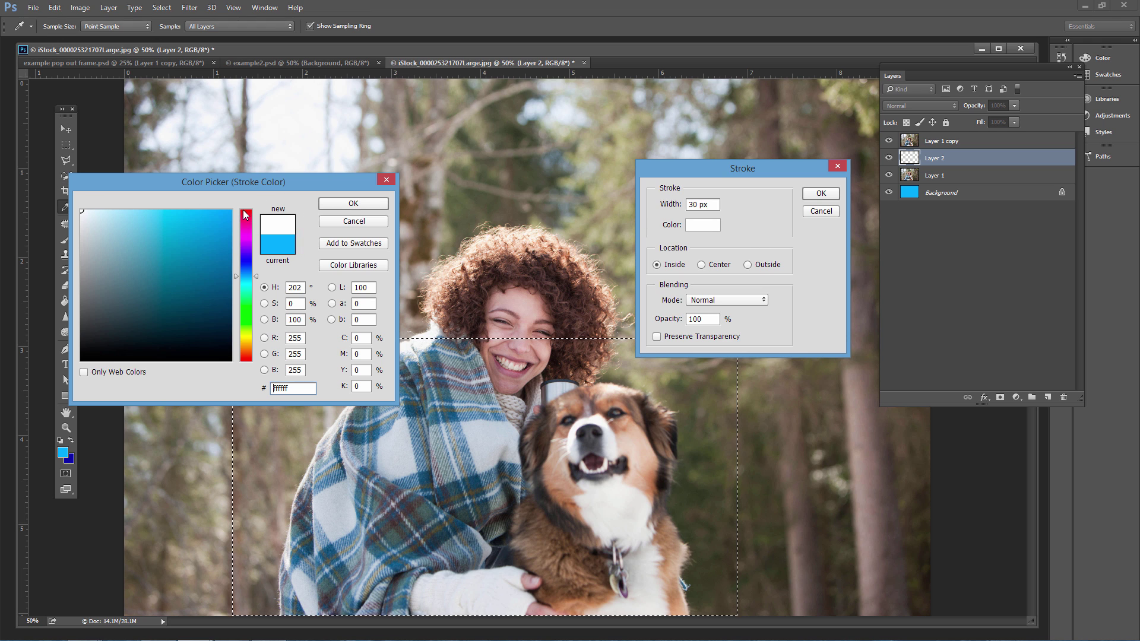
pyautogui.click(348, 204)
pyautogui.click(697, 205)
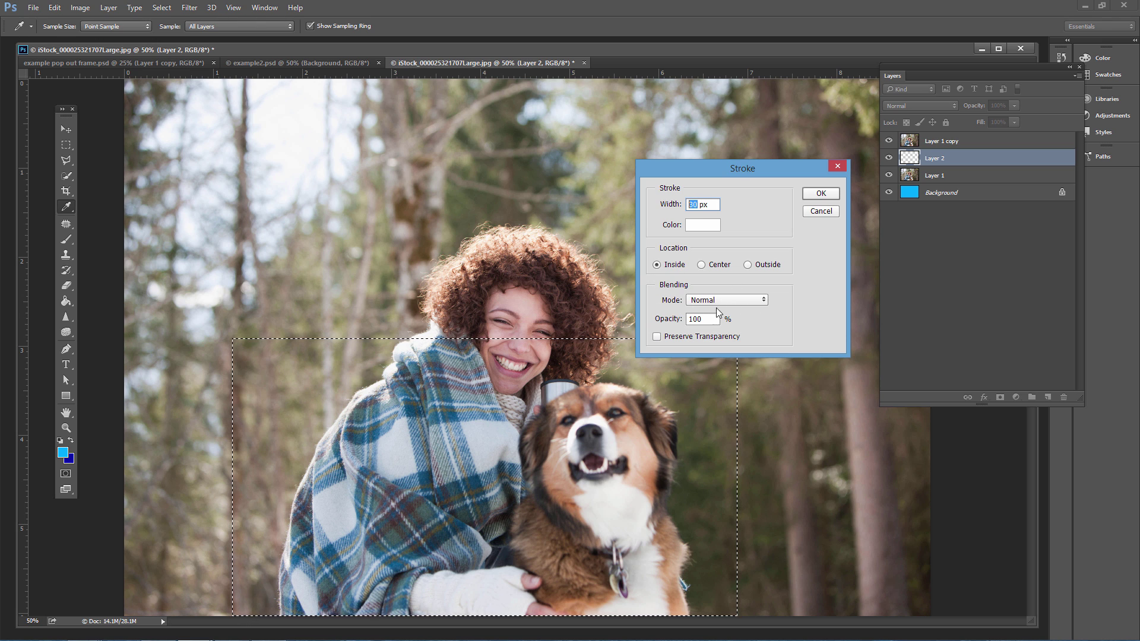
pyautogui.click(822, 196)
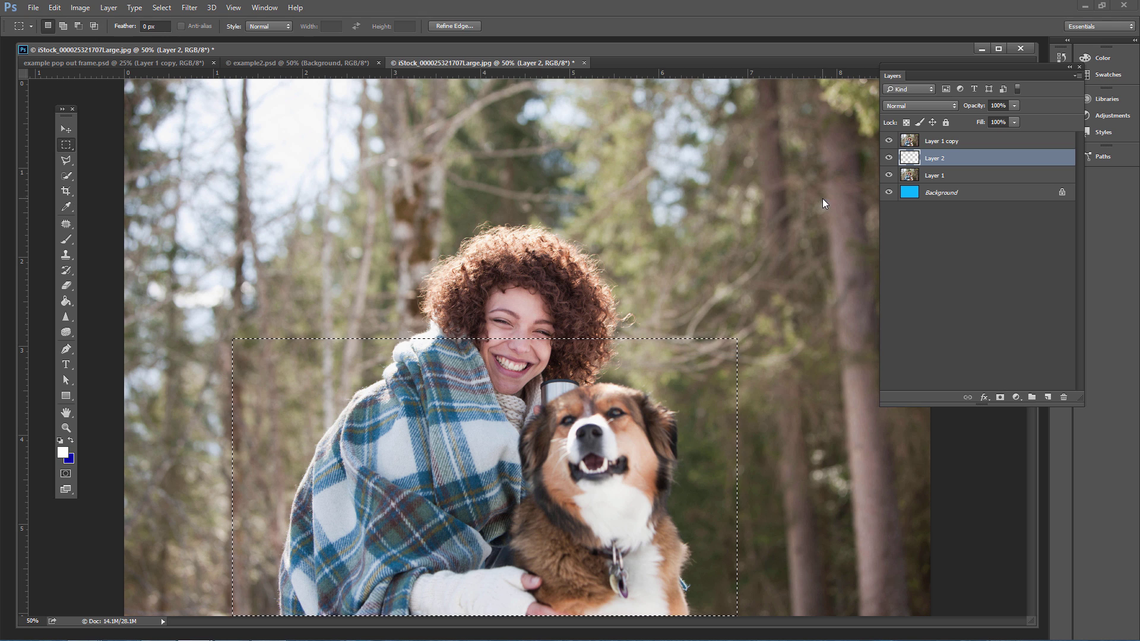
pyautogui.click(888, 142)
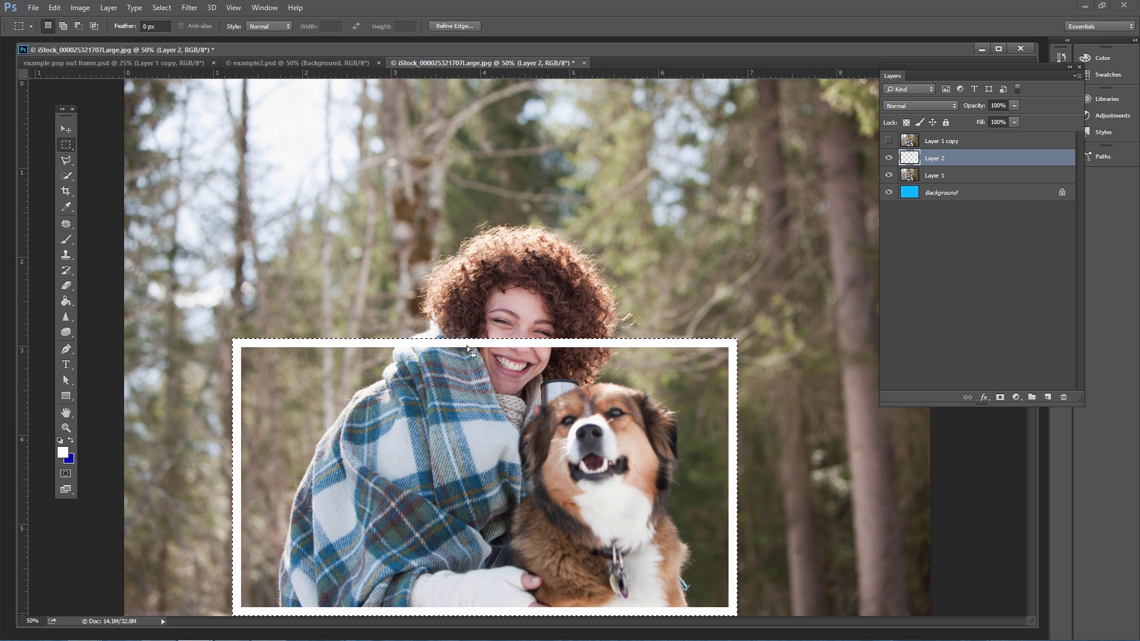
# Apply a Perspective transform to the white frame, narrowing its upper edge and widening its lower edge
pyautogui.click(58, 8)
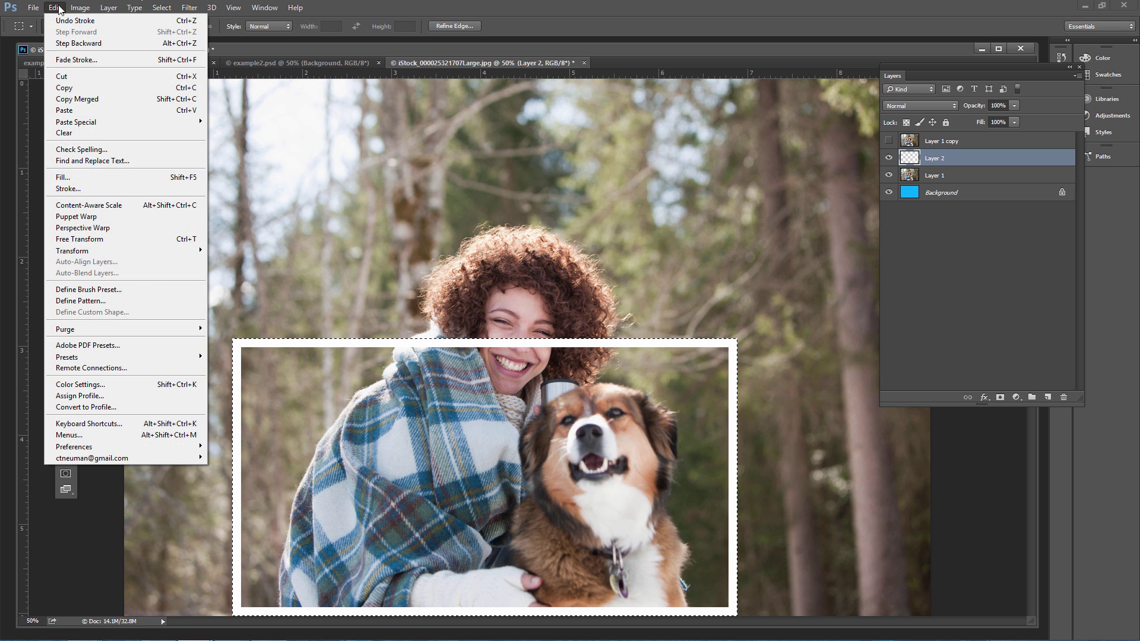
pyautogui.moveTo(129, 253)
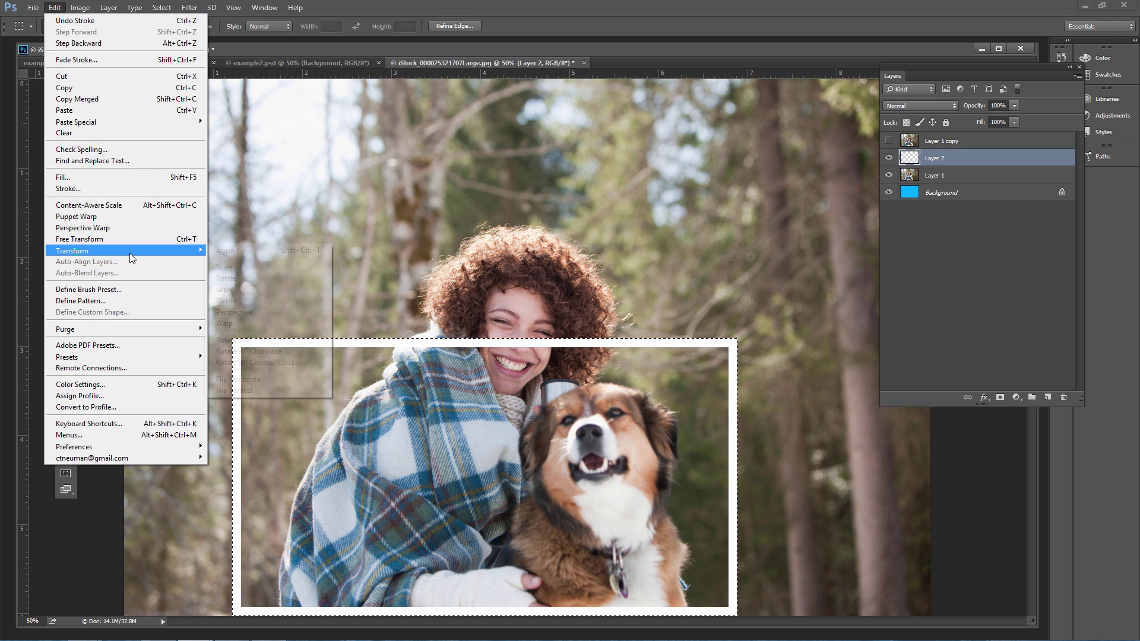
pyautogui.click(241, 313)
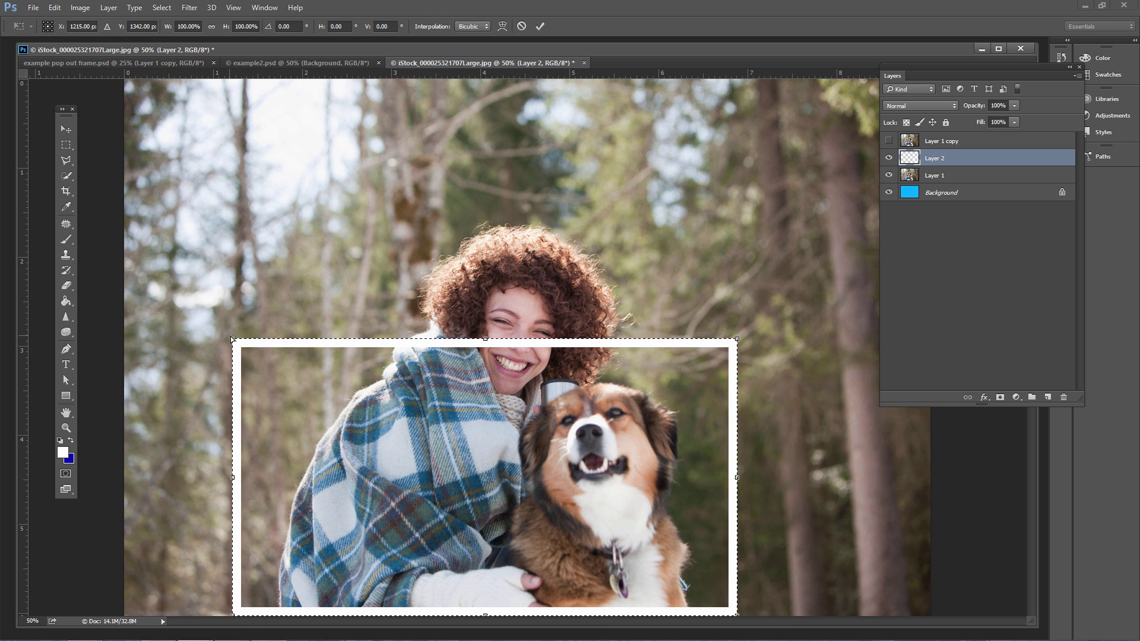
pyautogui.moveTo(232, 340); pyautogui.dragTo(278, 347)
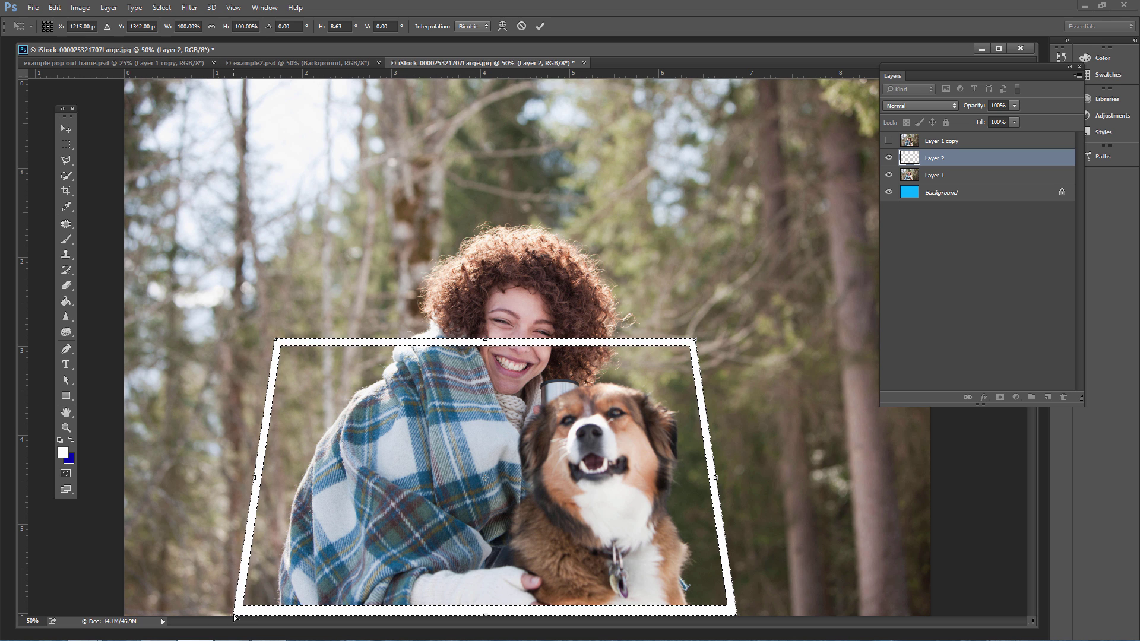
pyautogui.moveTo(233, 614); pyautogui.dragTo(194, 609)
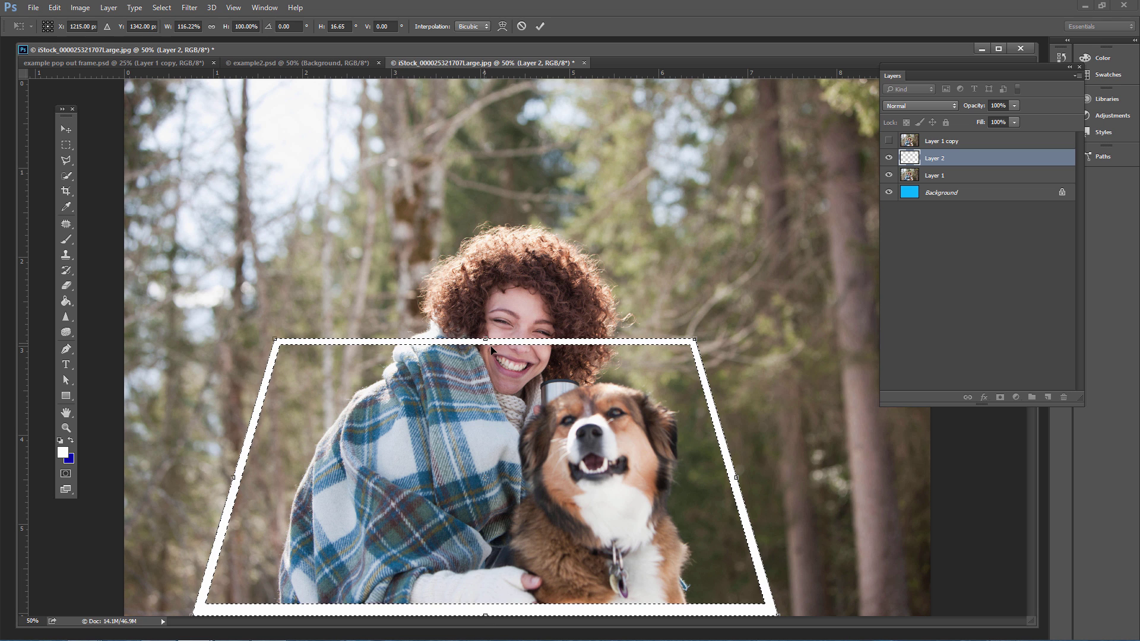
pyautogui.press('Return')
pyautogui.press('m')
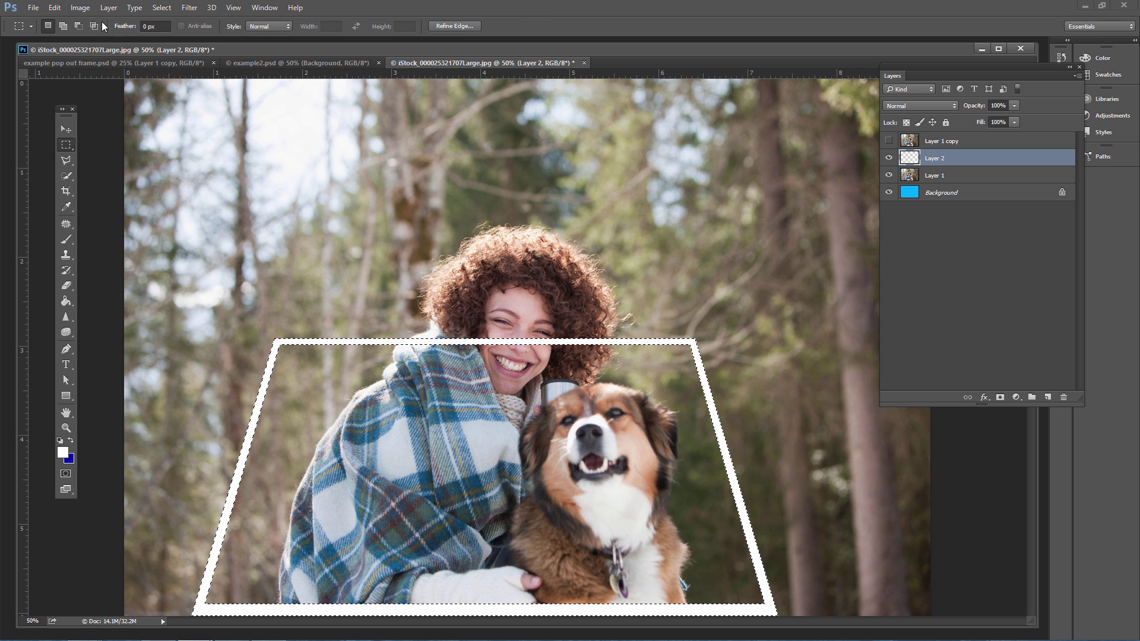
# Free-transform the frame to about 70.41% height, lowering its upper edge to the dog's eye level
pyautogui.click(53, 8)
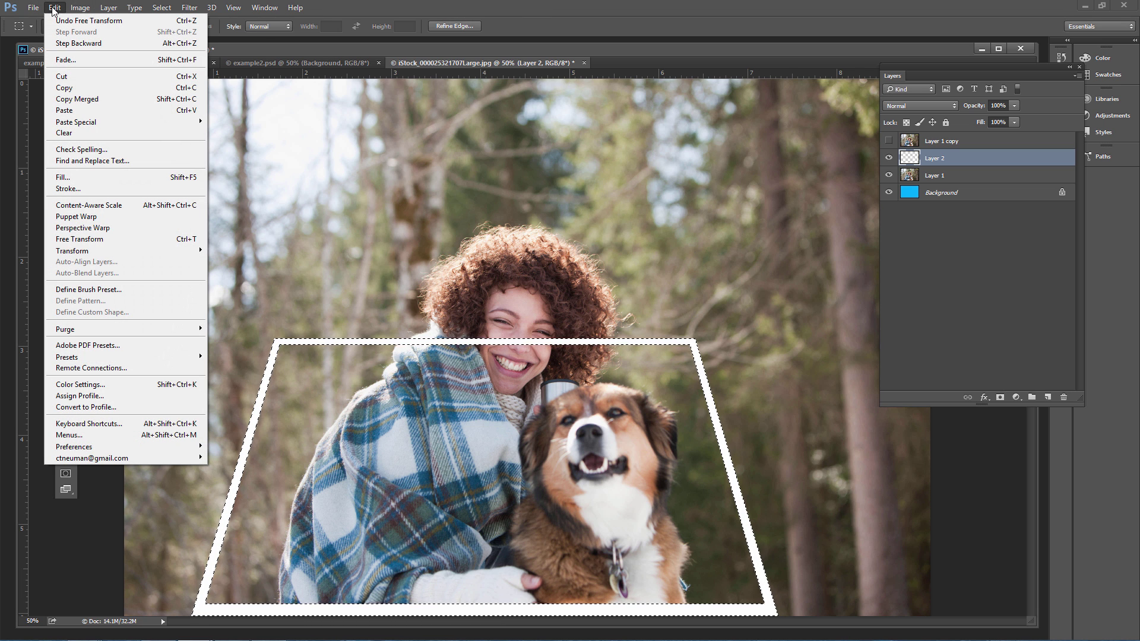
pyautogui.click(99, 238)
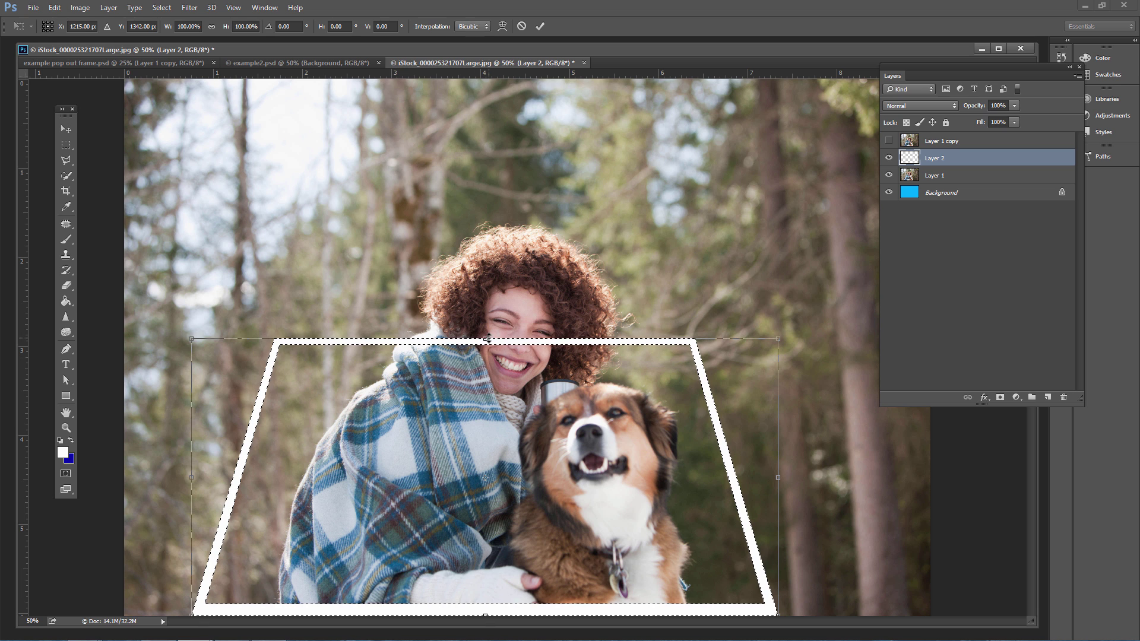
pyautogui.moveTo(486, 341); pyautogui.dragTo(492, 421)
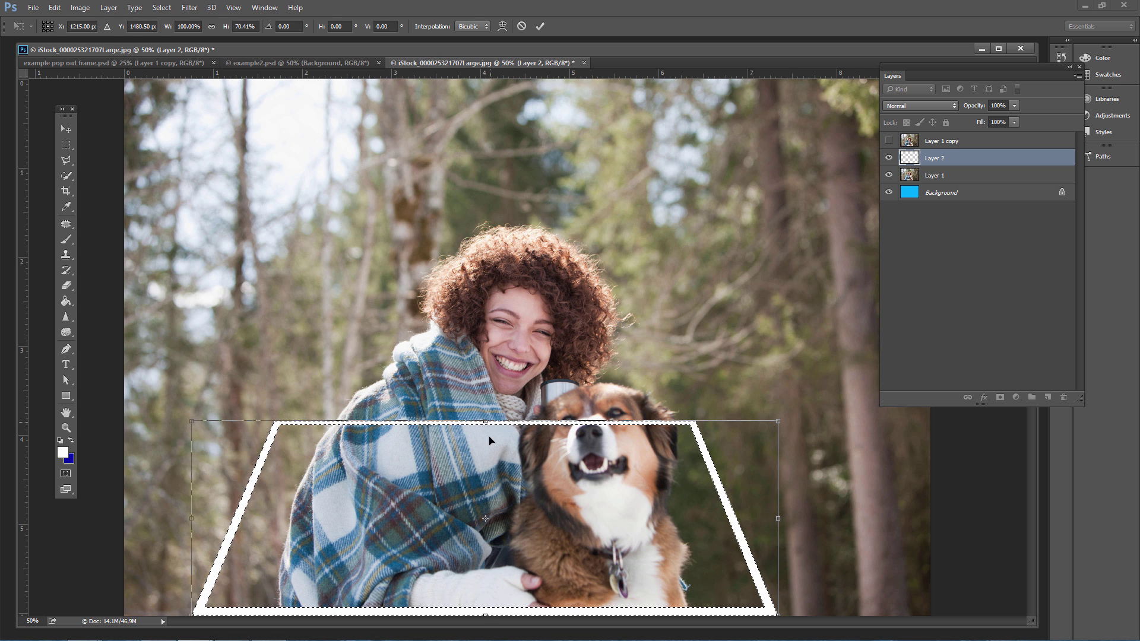
pyautogui.press('Return')
pyautogui.press('m')
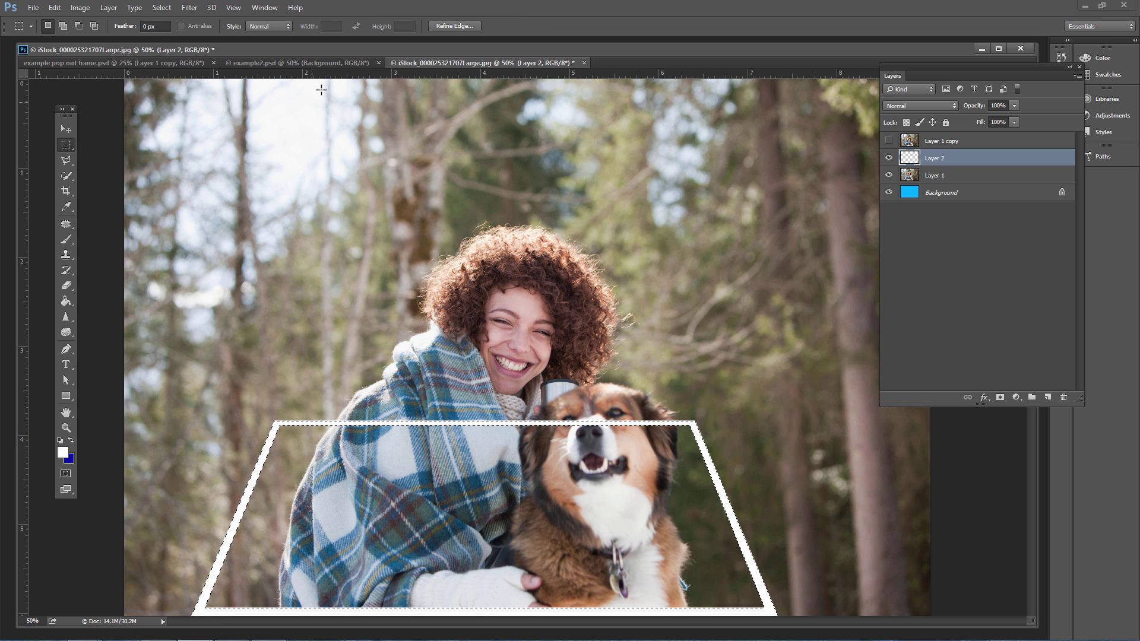
# Review the two finished pop-out example documents, return to the woman-and-dog photo, and deselect the frame
pyautogui.click(311, 63)
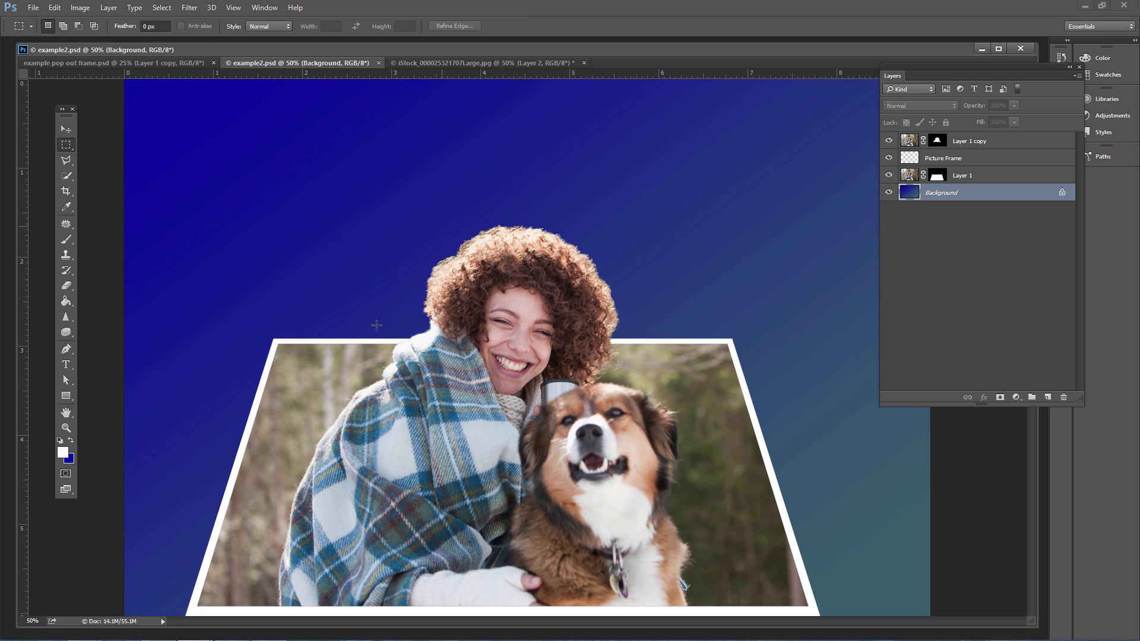
pyautogui.click(122, 64)
pyautogui.click(448, 62)
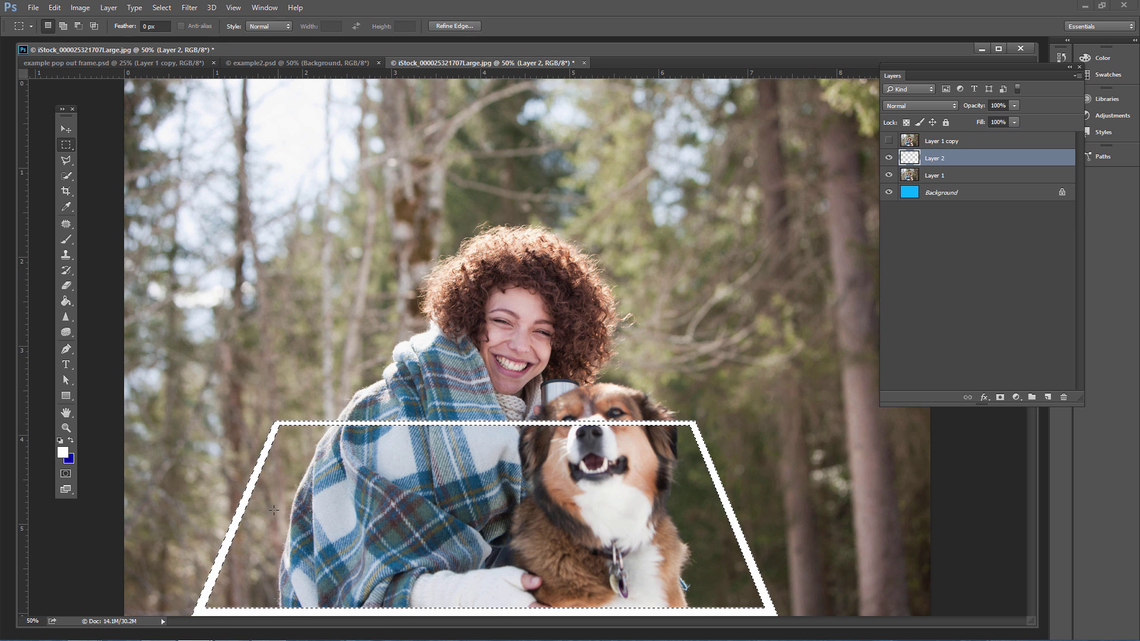
pyautogui.hotkey('ctrl', 'd')
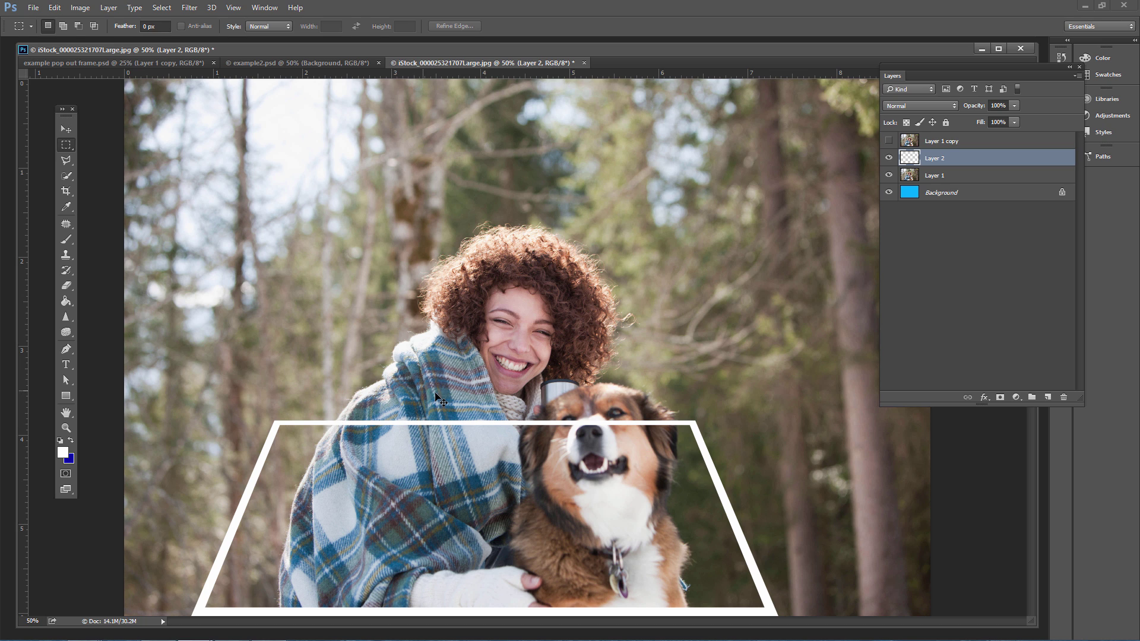
# Load the white frame's outline on Layer 2 as a selection and rename the layer "picture frame"
pyautogui.keyDown('ctrl'); pyautogui.click(912, 162); pyautogui.keyUp('ctrl')
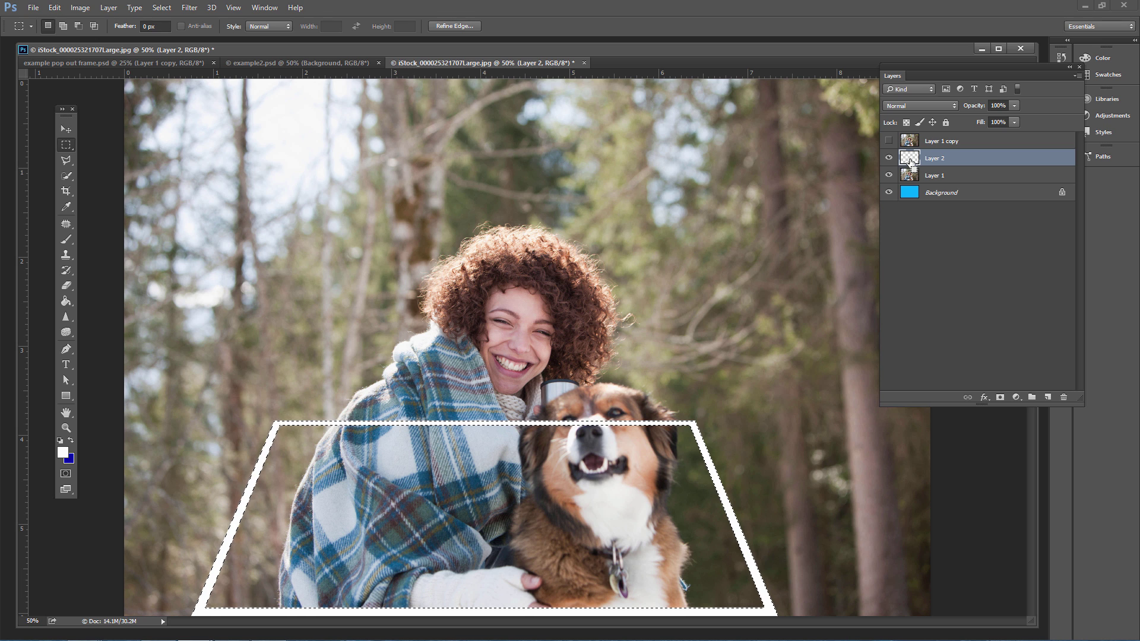
pyautogui.doubleClick(942, 158)
pyautogui.write('pi')
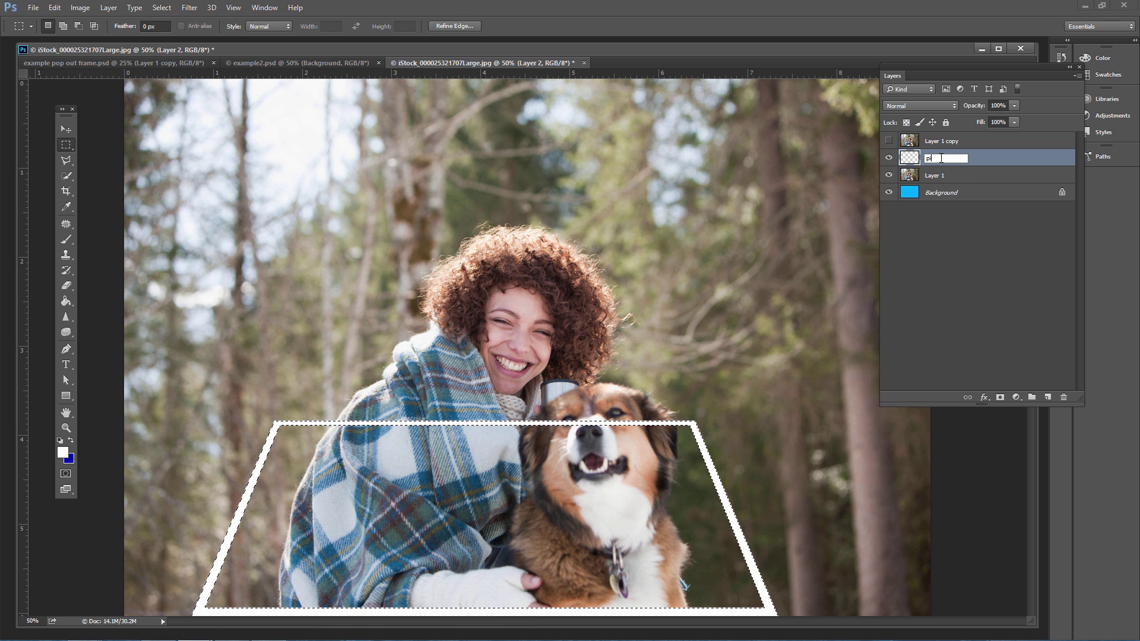
pyautogui.write('cture gre frame')
pyautogui.press('Return')
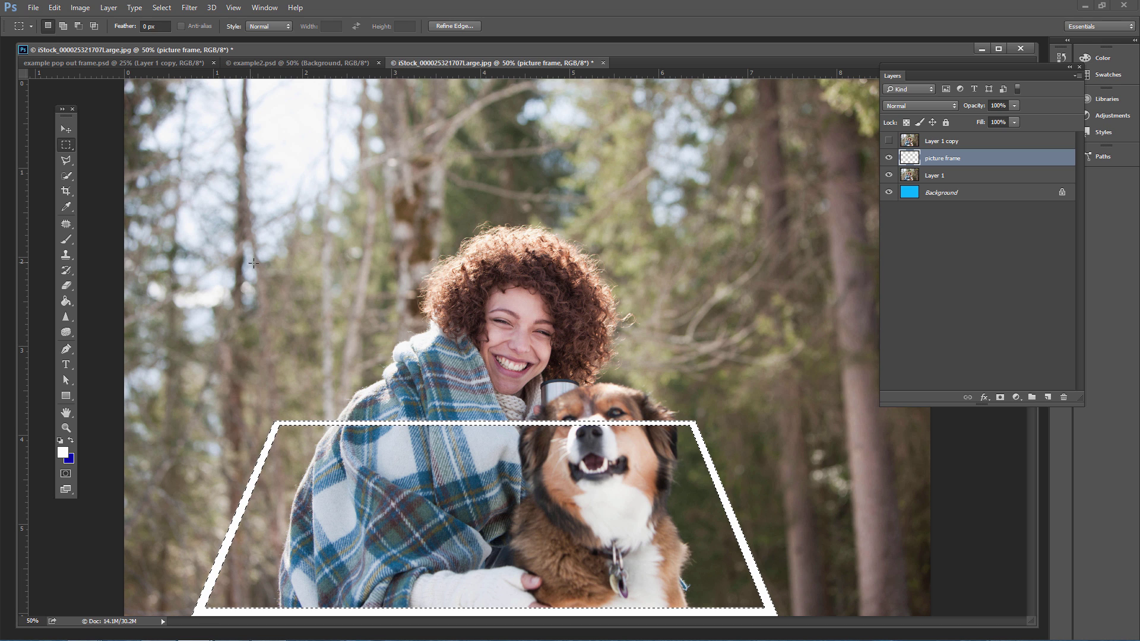
# Invert the frame selection and switch to Quick Mask mode
pyautogui.click(161, 8)
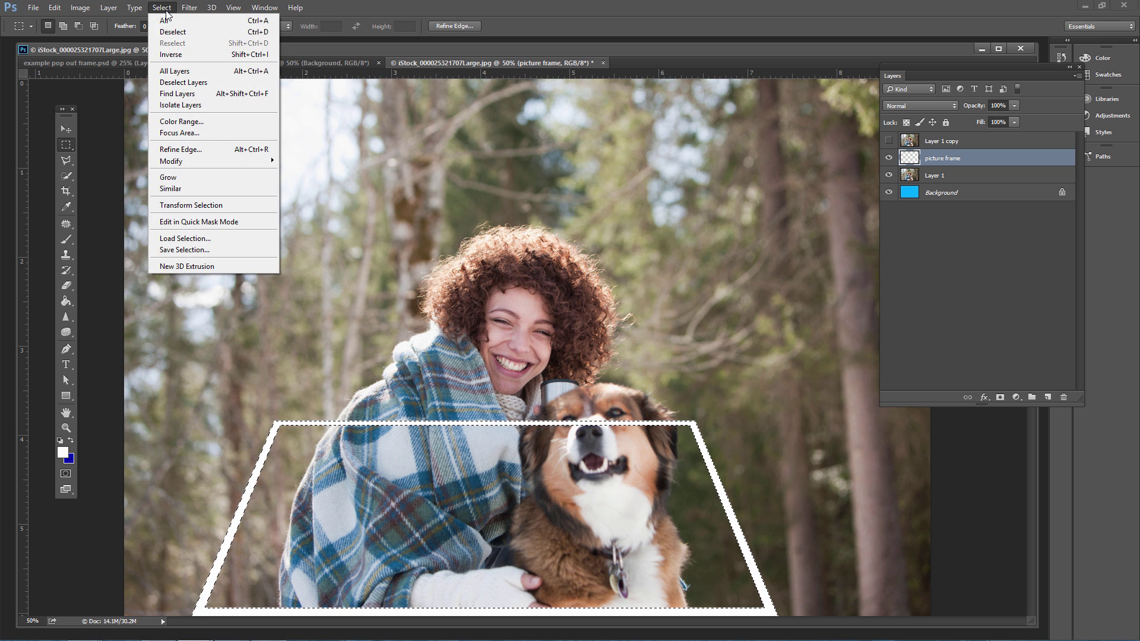
pyautogui.click(253, 57)
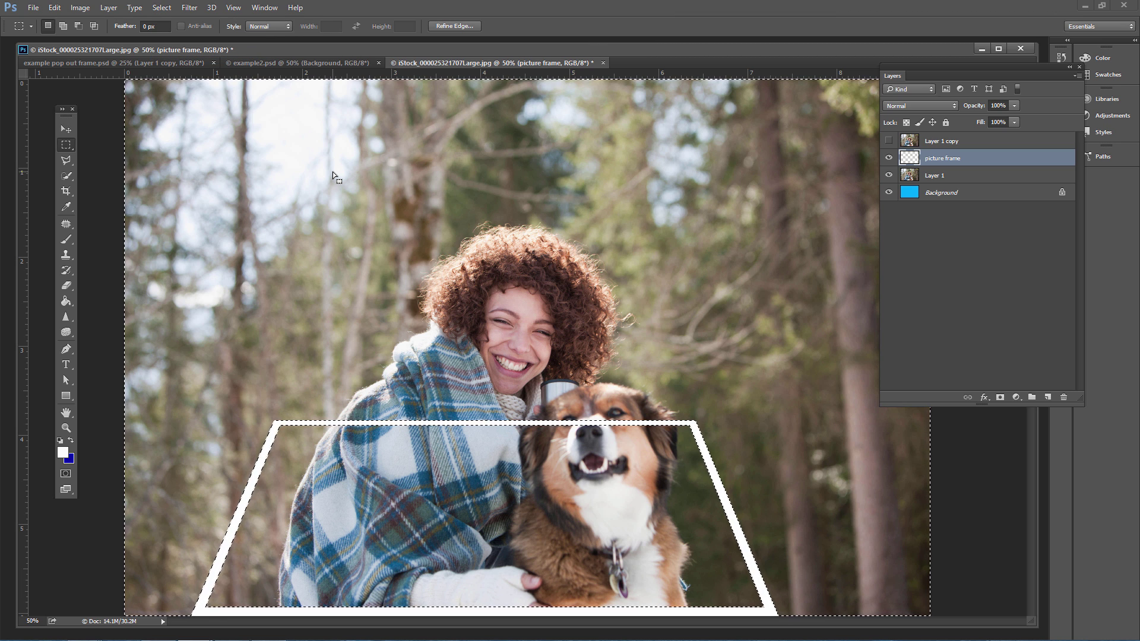
pyautogui.press('q')
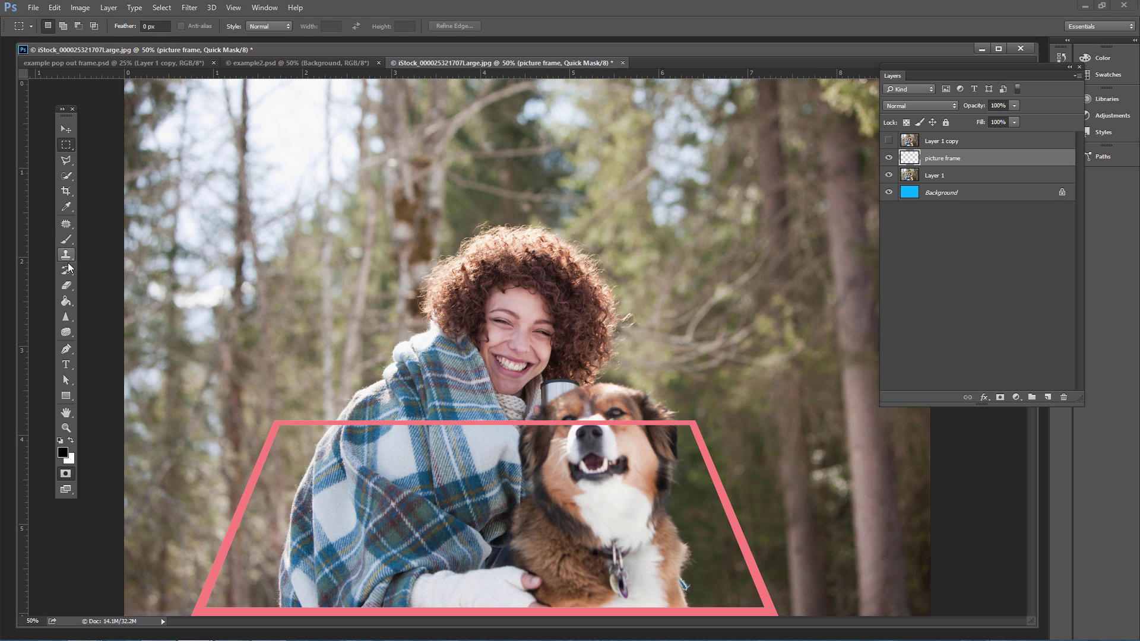
# Fill the area outside the frame with black in the Quick Mask using the Paint Bucket tool
pyautogui.rightClick(66, 301)
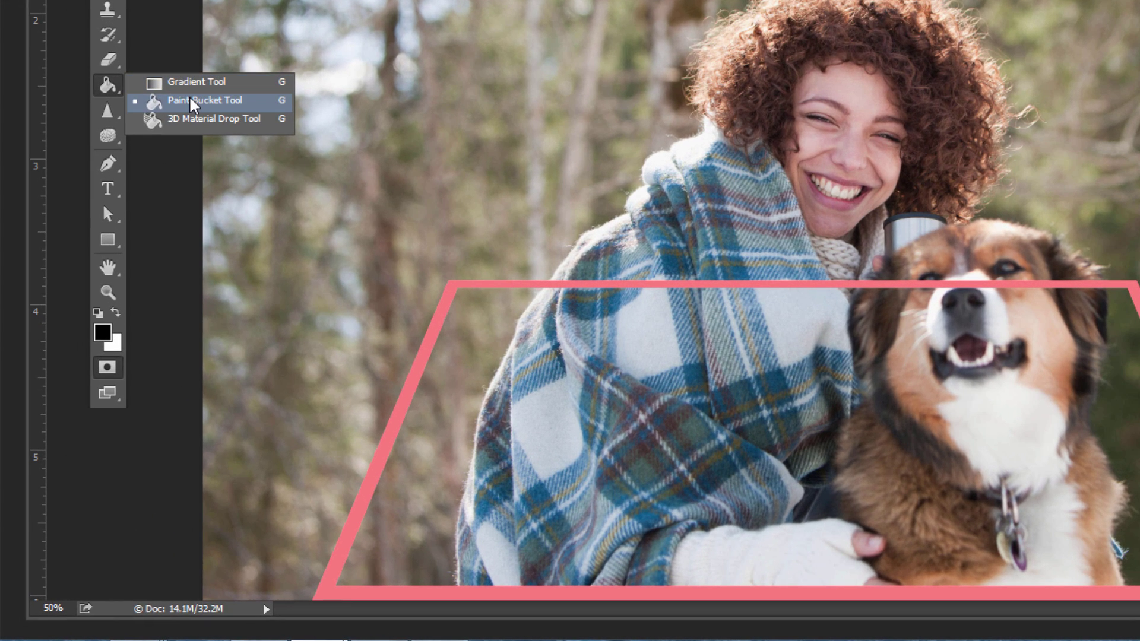
pyautogui.click(183, 101)
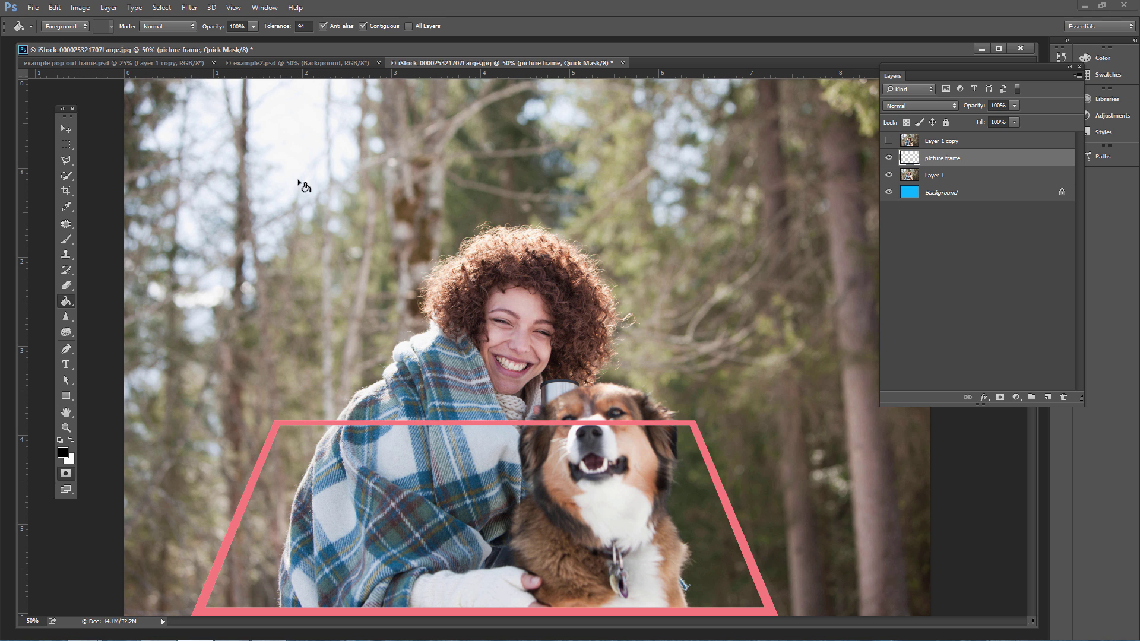
pyautogui.click(211, 321)
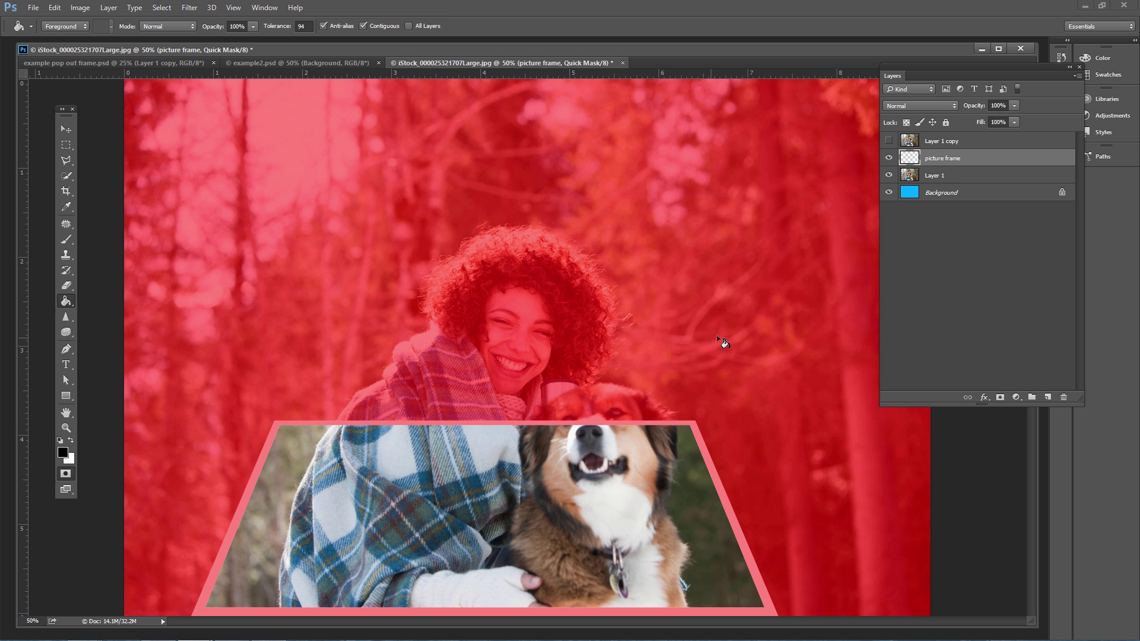
# Leave Quick Mask mode and add a layer mask to Layer 1 from the selection inside the frame
pyautogui.press('q')
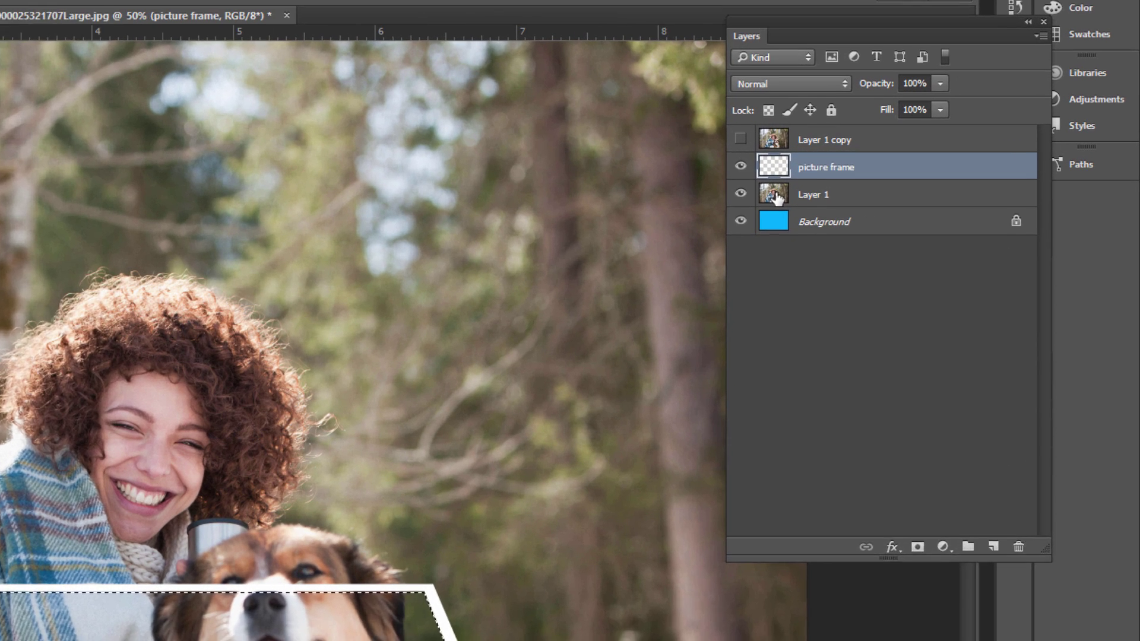
pyautogui.click(775, 196)
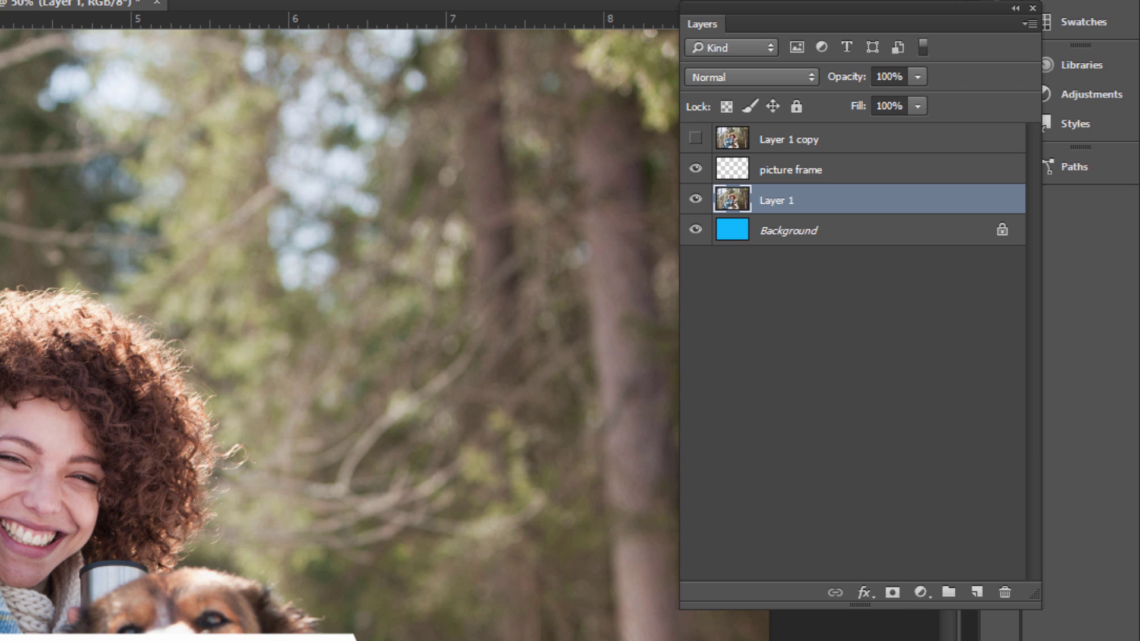
pyautogui.click(893, 592)
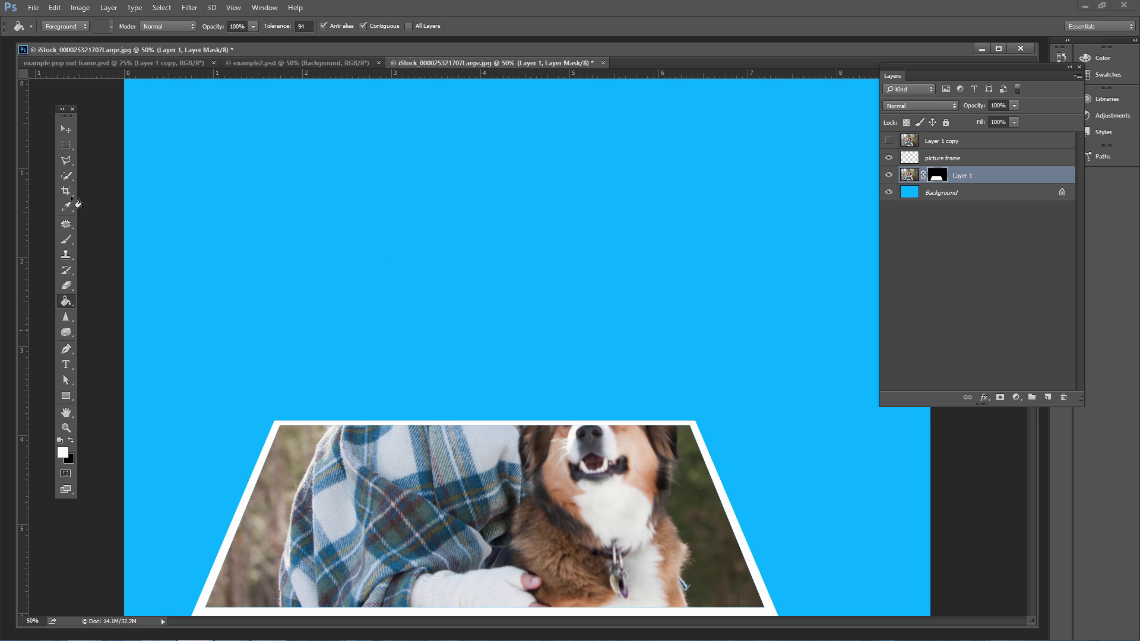
# Try painting white on Layer 1's mask around the subjects above the frame, and undo the strokes
pyautogui.click(66, 240)
pyautogui.click(71, 439)
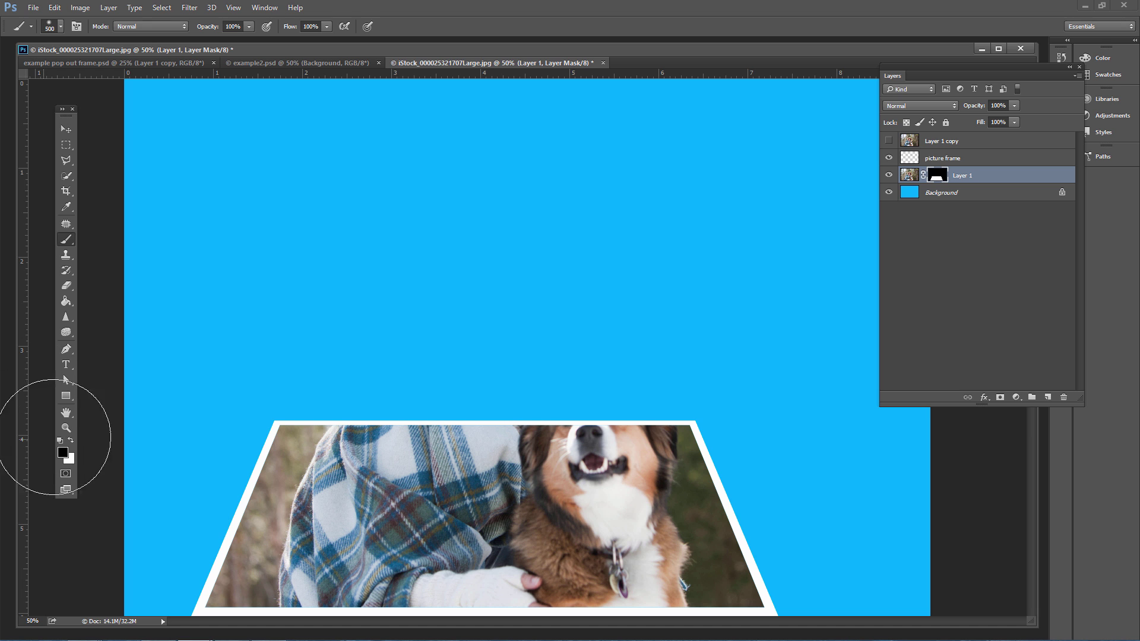
pyautogui.moveTo(374, 380)
pyautogui.mouseDown()
pyautogui.moveTo(453, 364)
pyautogui.moveTo(460, 275)
pyautogui.moveTo(514, 264)
pyautogui.moveTo(545, 378)
pyautogui.moveTo(586, 293)
pyautogui.moveTo(611, 486)
pyautogui.moveTo(570, 294)
pyautogui.moveTo(526, 241)
pyautogui.moveTo(457, 434)
pyautogui.moveTo(413, 416)
pyautogui.moveTo(513, 319)
pyautogui.mouseUp()
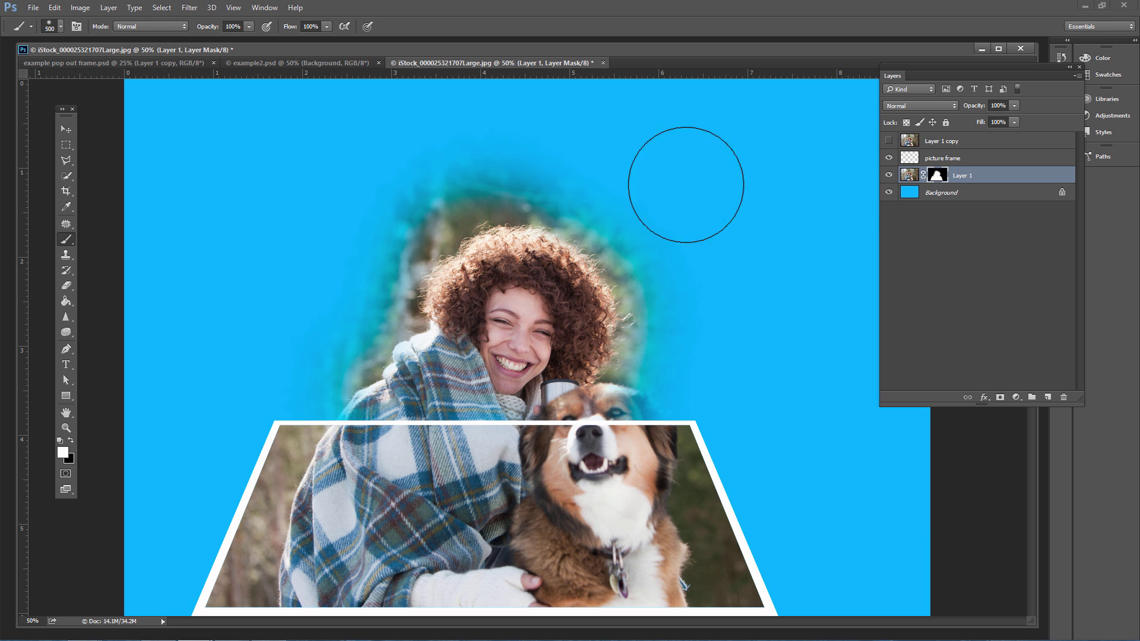
pyautogui.click(54, 8)
pyautogui.click(65, 17)
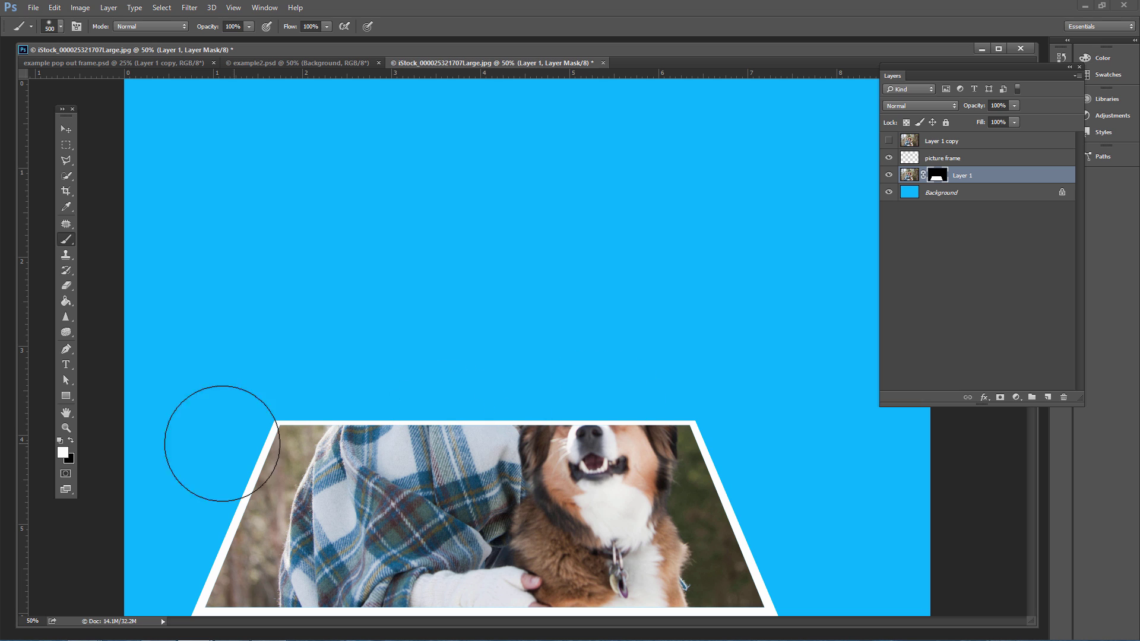
pyautogui.click(73, 433)
pyautogui.click(71, 440)
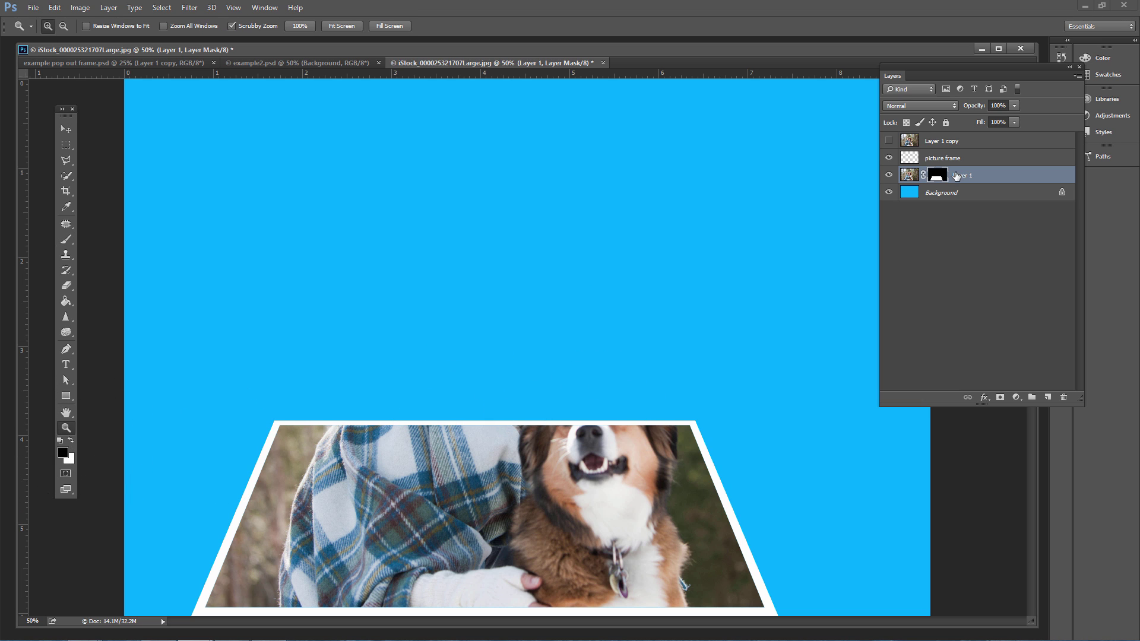
pyautogui.click(69, 145)
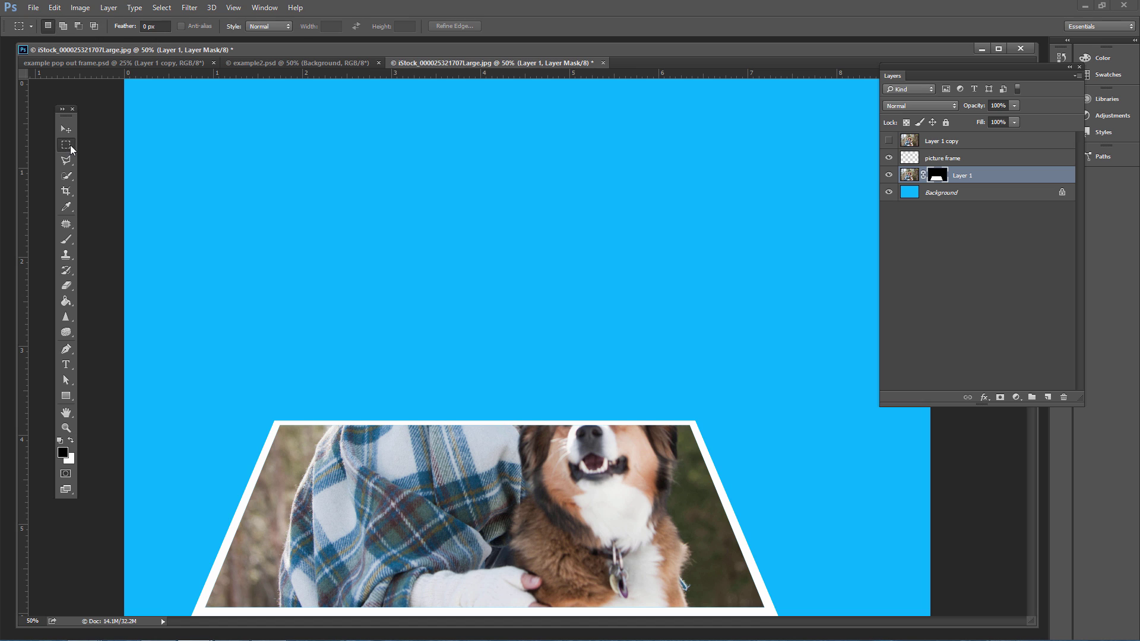
# Select Layer 1 copy and make it visible
pyautogui.click(925, 161)
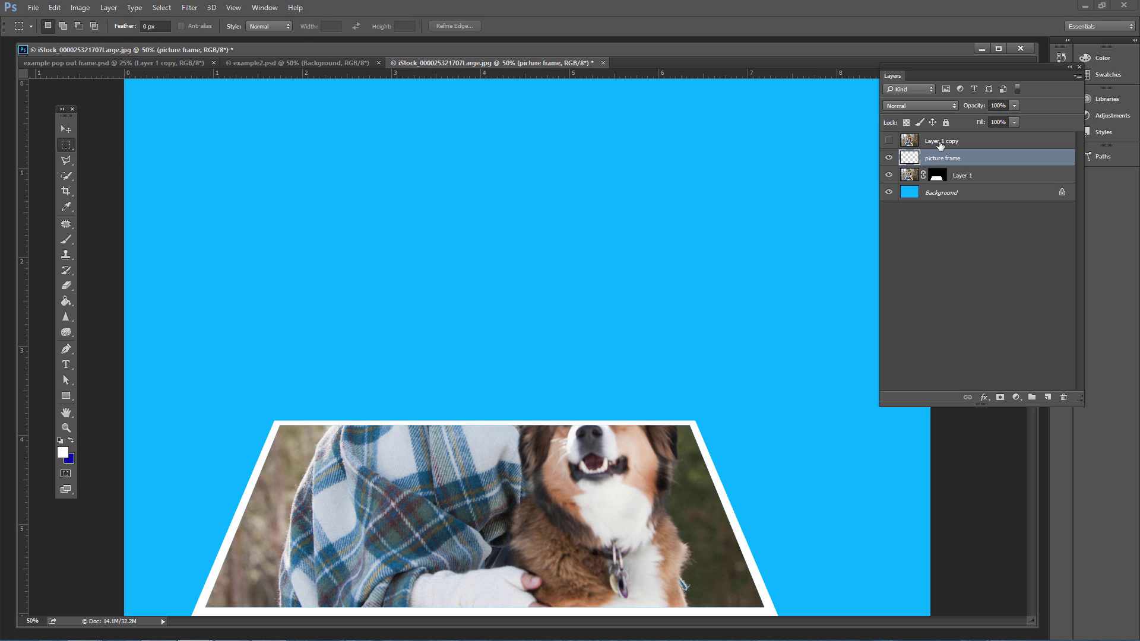
pyautogui.click(937, 144)
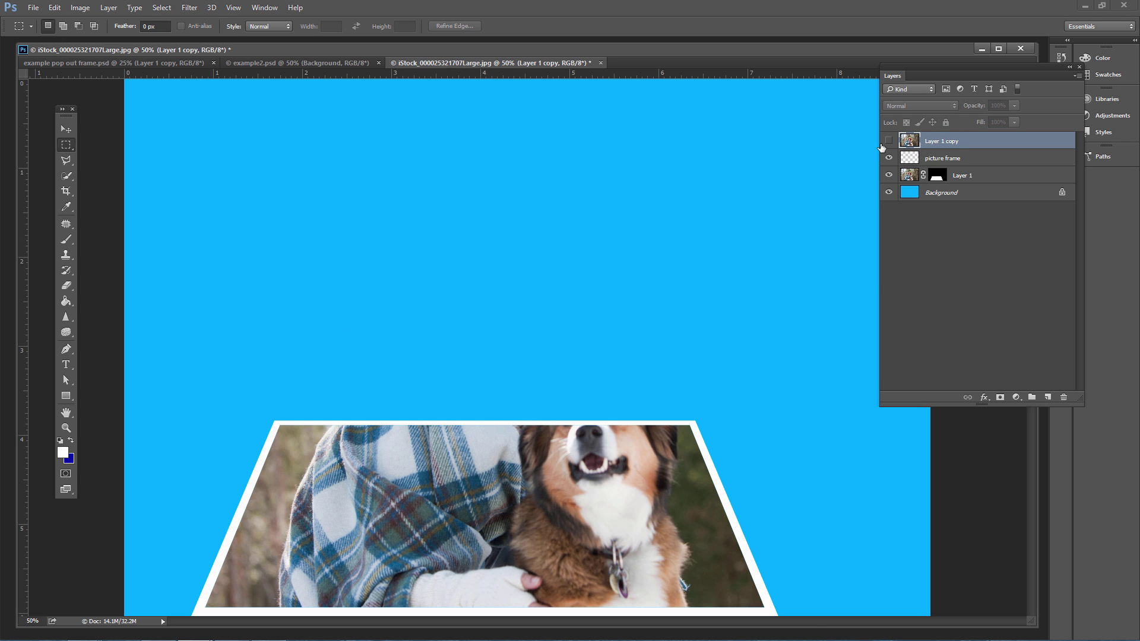
pyautogui.click(888, 141)
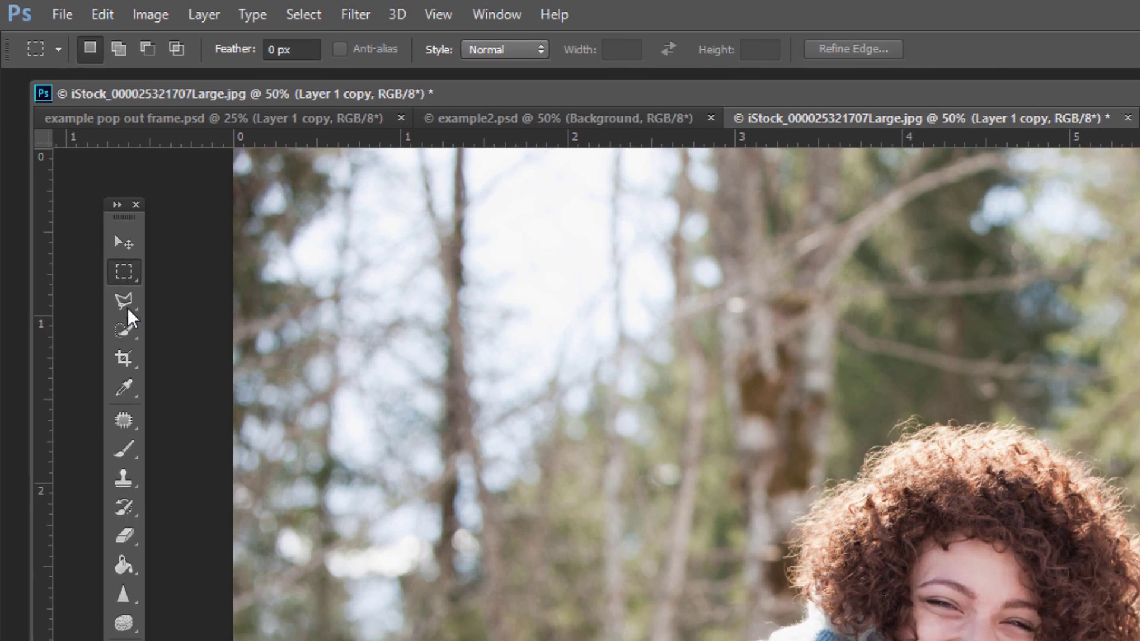
# Select the woman and dog on Layer 1 copy with the Quick Selection tool
pyautogui.click(67, 177)
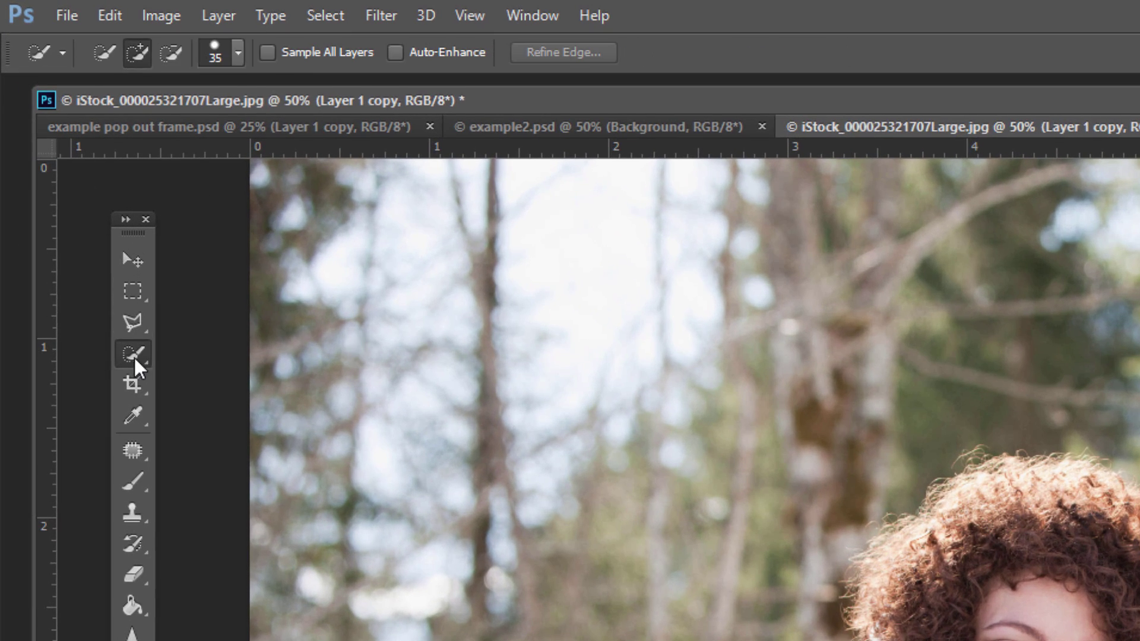
pyautogui.rightClick(135, 357)
pyautogui.click(233, 352)
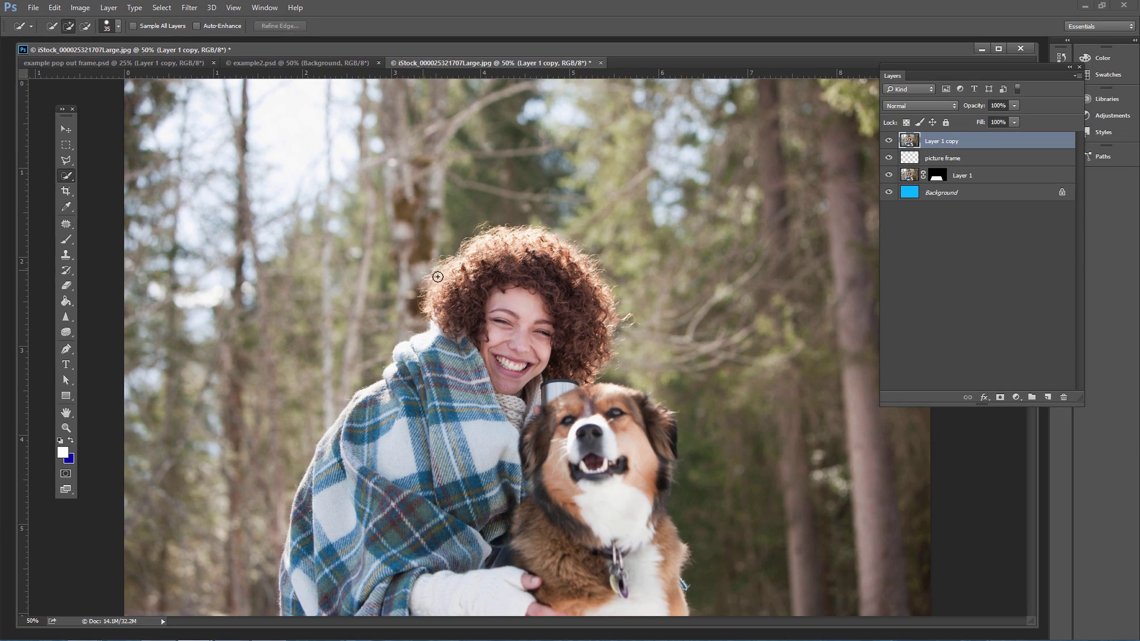
pyautogui.moveTo(438, 276)
pyautogui.mouseDown()
pyautogui.moveTo(498, 243)
pyautogui.moveTo(534, 244)
pyautogui.moveTo(602, 310)
pyautogui.moveTo(578, 261)
pyautogui.moveTo(550, 252)
pyautogui.moveTo(531, 311)
pyautogui.moveTo(461, 364)
pyautogui.moveTo(426, 369)
pyautogui.moveTo(424, 345)
pyautogui.moveTo(345, 426)
pyautogui.moveTo(359, 407)
pyautogui.moveTo(460, 371)
pyautogui.moveTo(419, 425)
pyautogui.moveTo(540, 414)
pyautogui.moveTo(537, 399)
pyautogui.moveTo(560, 392)
pyautogui.moveTo(632, 401)
pyautogui.moveTo(666, 427)
pyautogui.moveTo(658, 409)
pyautogui.moveTo(557, 425)
pyautogui.moveTo(588, 438)
pyautogui.moveTo(551, 455)
pyautogui.moveTo(632, 463)
pyautogui.moveTo(643, 508)
pyautogui.moveTo(664, 457)
pyautogui.moveTo(666, 482)
pyautogui.moveTo(325, 483)
pyautogui.mouseUp()
# Add the missed parts of the plaid blanket to the selection with the 35 px Quick Selection brush
pyautogui.click(119, 26)
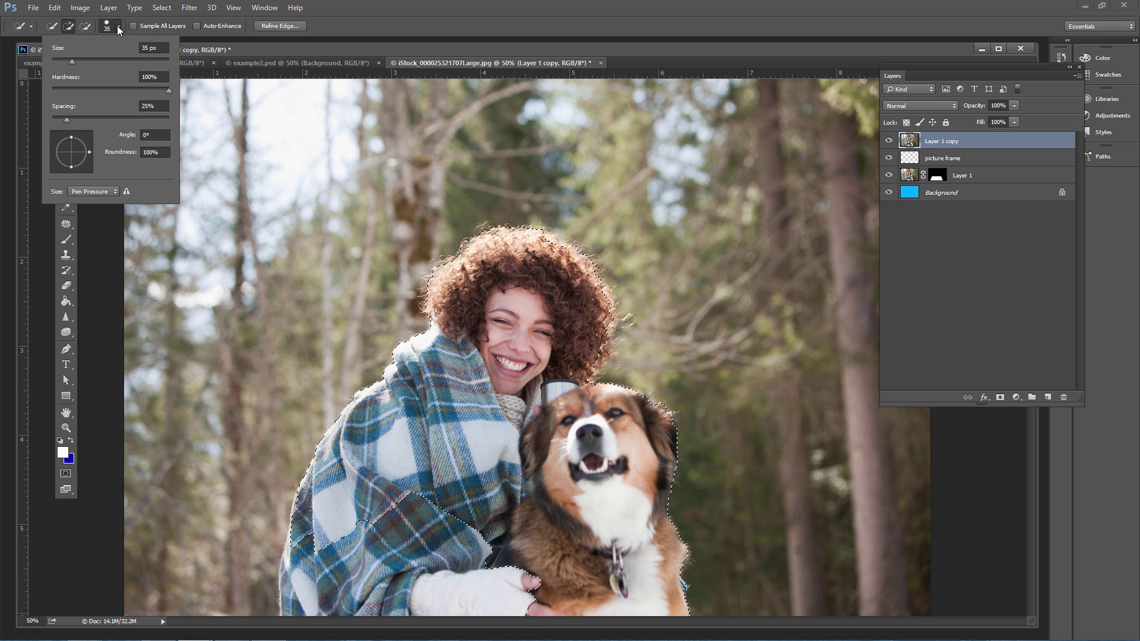
pyautogui.click(118, 27)
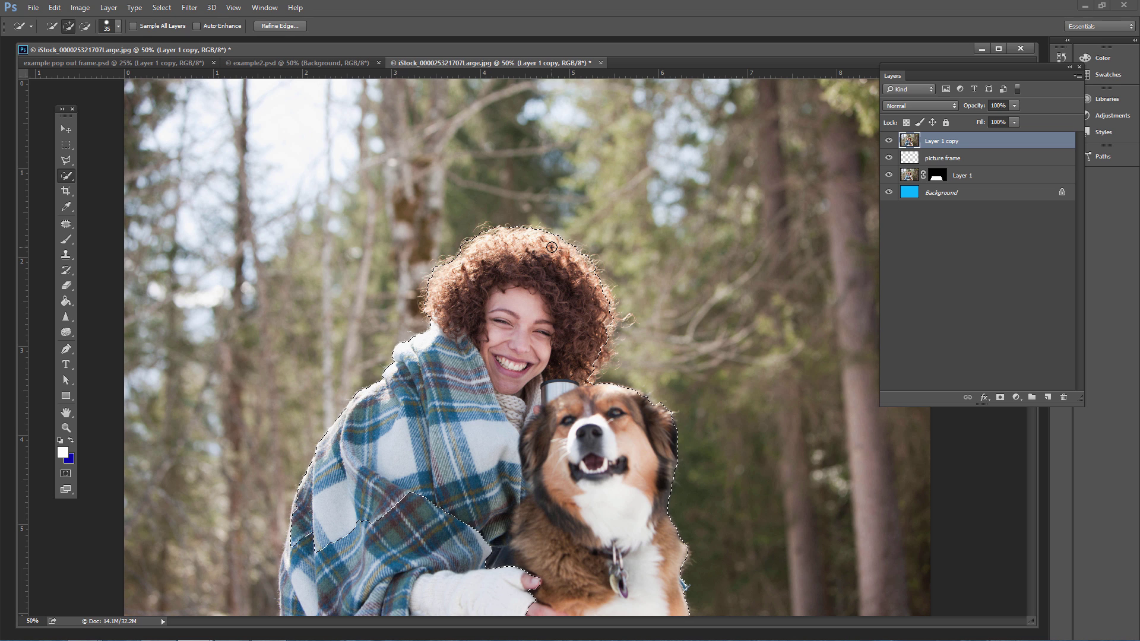
pyautogui.press('alt')
pyautogui.click(84, 26)
pyautogui.press('alt')
pyautogui.moveTo(413, 501)
pyautogui.mouseDown()
pyautogui.moveTo(462, 548)
pyautogui.moveTo(430, 531)
pyautogui.moveTo(386, 549)
pyautogui.moveTo(427, 584)
pyautogui.mouseUp()
pyautogui.moveTo(297, 512); pyautogui.dragTo(294, 546)
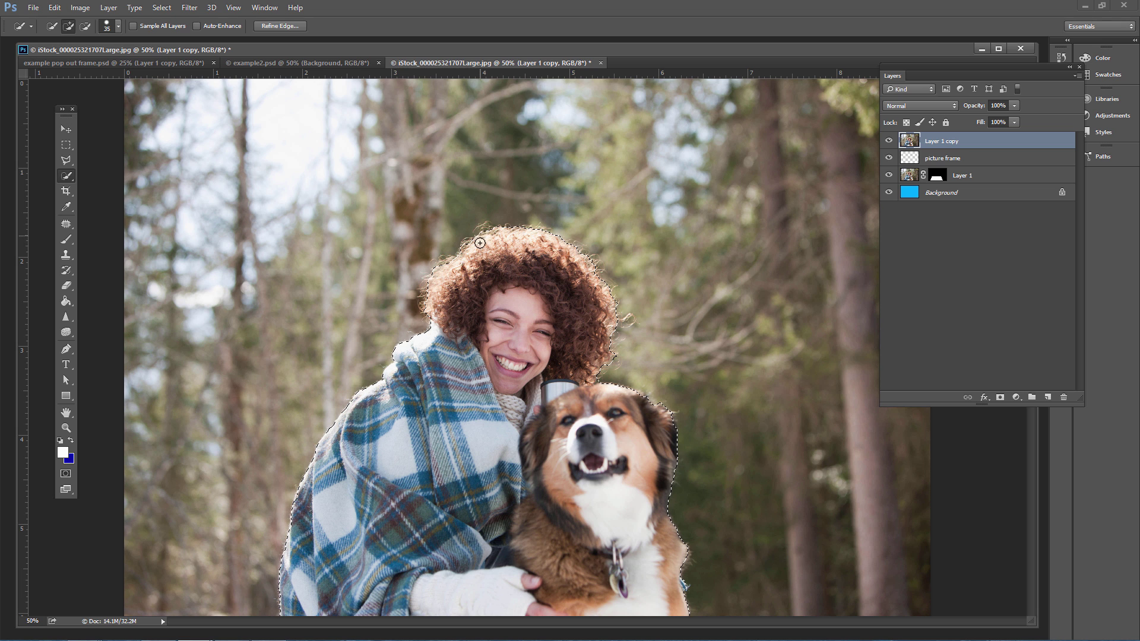
# Open Refine Edge for the selection, enable Smart Radius, and set the radius to 2.6 px
pyautogui.click(162, 8)
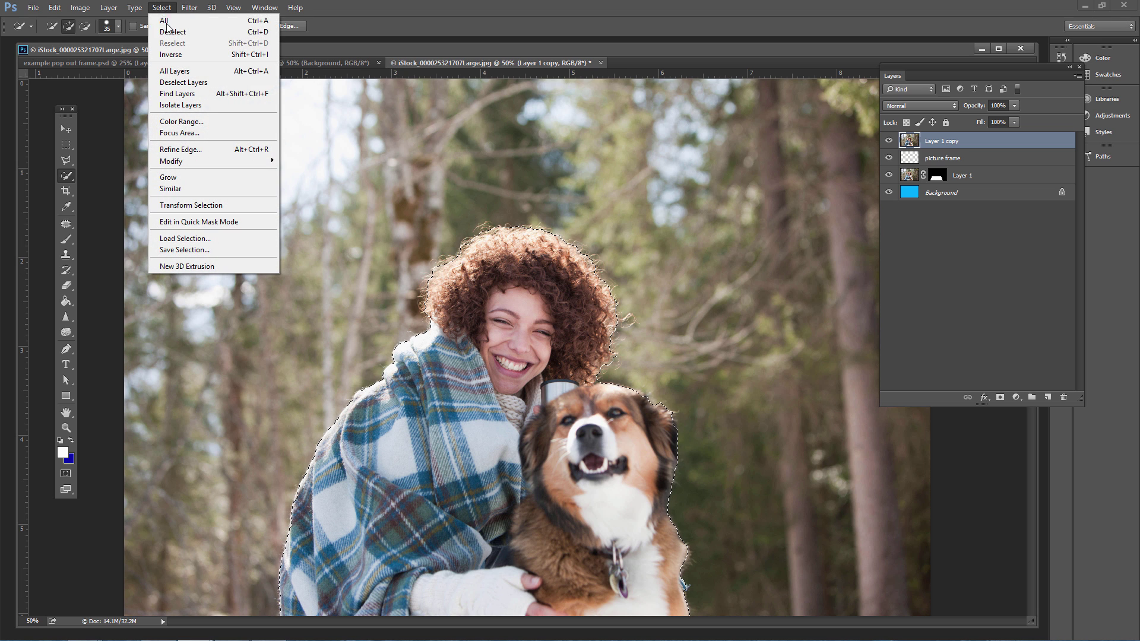
pyautogui.click(180, 149)
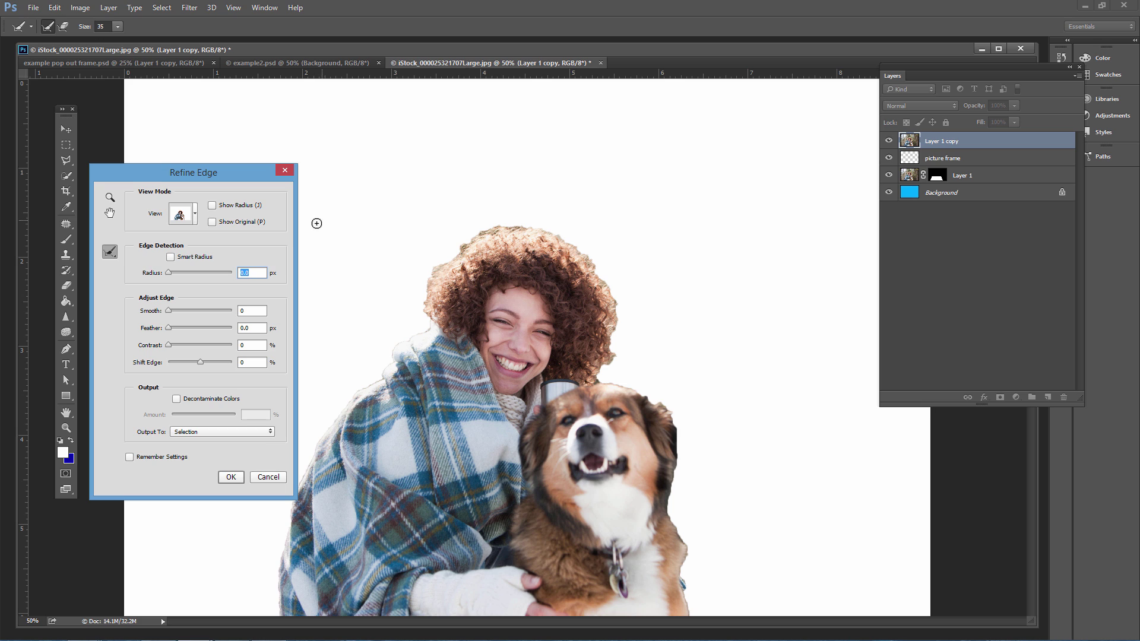
pyautogui.click(171, 258)
pyautogui.click(109, 254)
pyautogui.click(166, 252)
pyautogui.moveTo(178, 274); pyautogui.dragTo(176, 273)
pyautogui.press('alt')
pyautogui.press('alt')
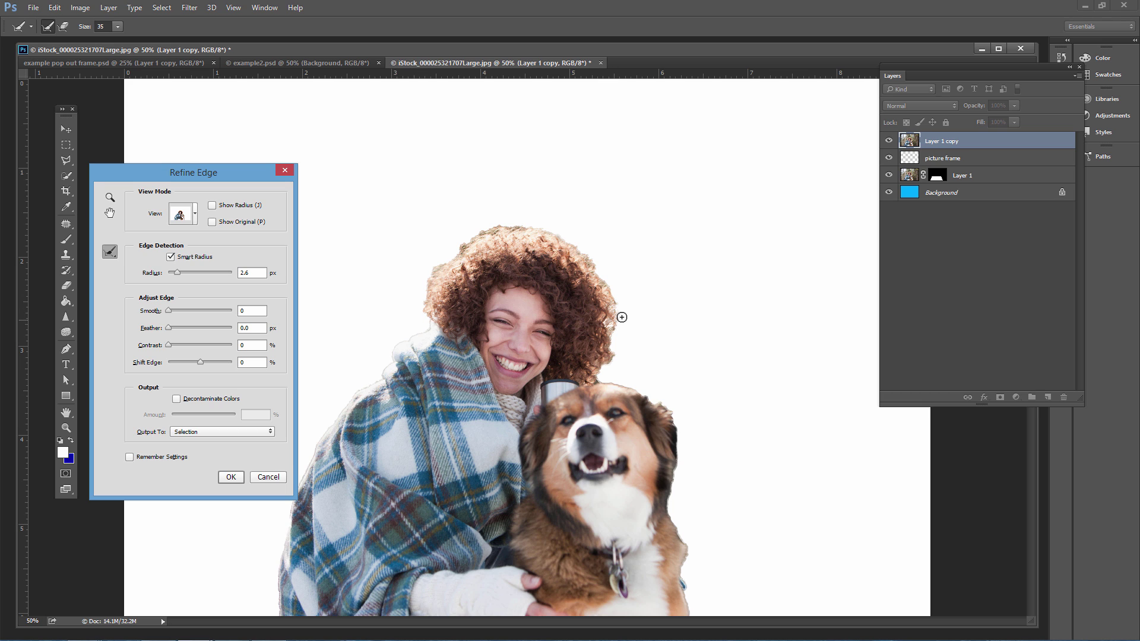
# Brush around the outer edge of the woman's curly hair to refine the selection there
pyautogui.moveTo(602, 278); pyautogui.dragTo(614, 294)
pyautogui.moveTo(583, 258)
pyautogui.mouseDown()
pyautogui.moveTo(486, 228)
pyautogui.moveTo(458, 257)
pyautogui.moveTo(468, 255)
pyautogui.moveTo(436, 270)
pyautogui.moveTo(446, 324)
pyautogui.mouseUp()
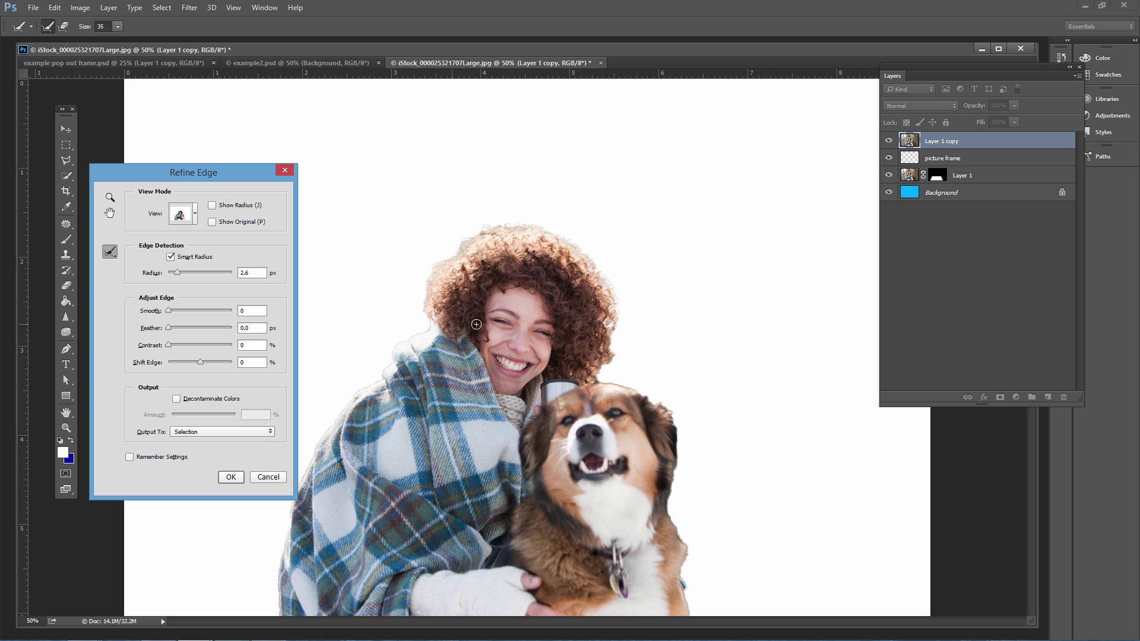
pyautogui.moveTo(614, 346); pyautogui.dragTo(609, 313)
pyautogui.moveTo(612, 354); pyautogui.dragTo(592, 366)
pyautogui.moveTo(607, 313)
pyautogui.mouseDown()
pyautogui.moveTo(587, 278)
pyautogui.moveTo(591, 341)
pyautogui.moveTo(591, 271)
pyautogui.moveTo(523, 232)
pyautogui.mouseUp()
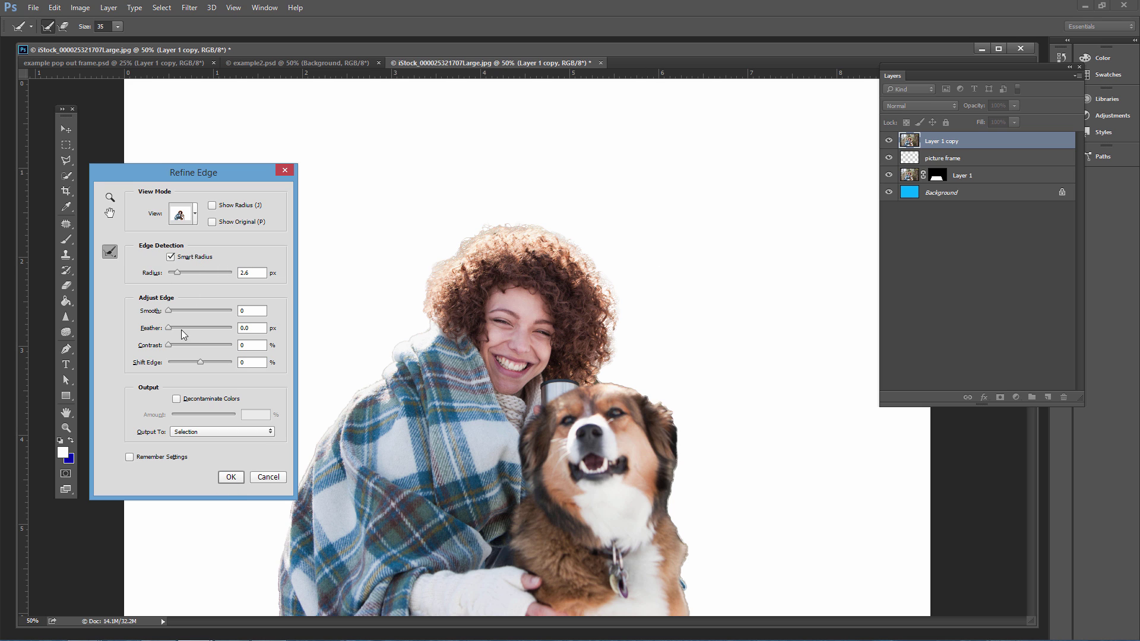
# Apply Refine Edge with a slightly larger radius and add the resulting selection as a mask on Layer 1 copy
pyautogui.moveTo(177, 272)
pyautogui.mouseDown()
pyautogui.moveTo(195, 270)
pyautogui.moveTo(180, 273)
pyautogui.mouseUp()
pyautogui.click(231, 478)
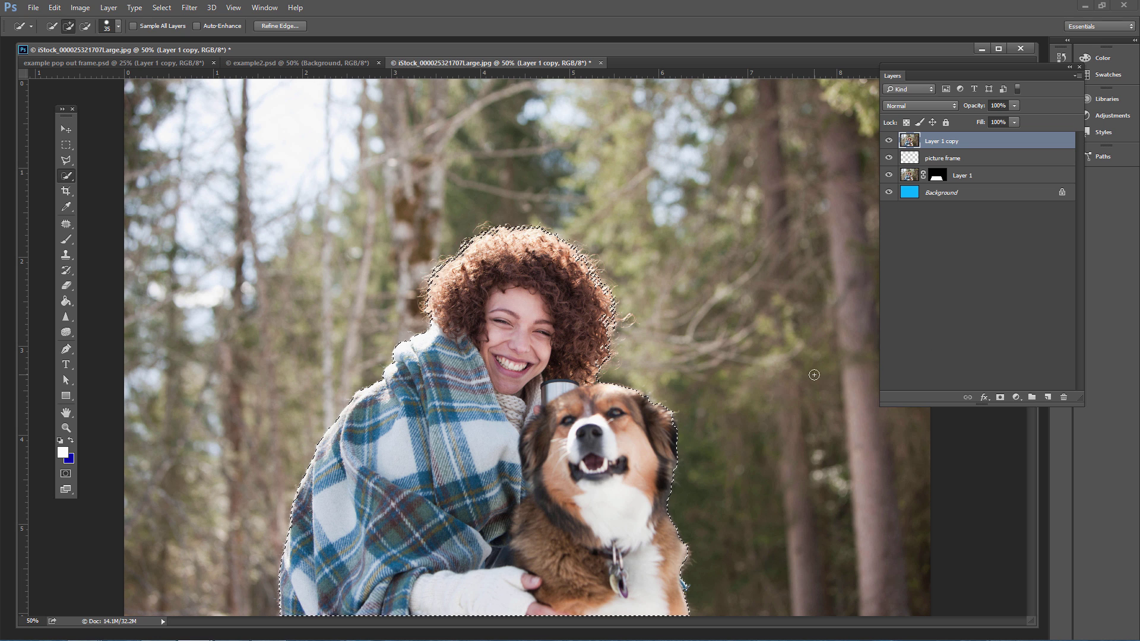
pyautogui.click(1001, 398)
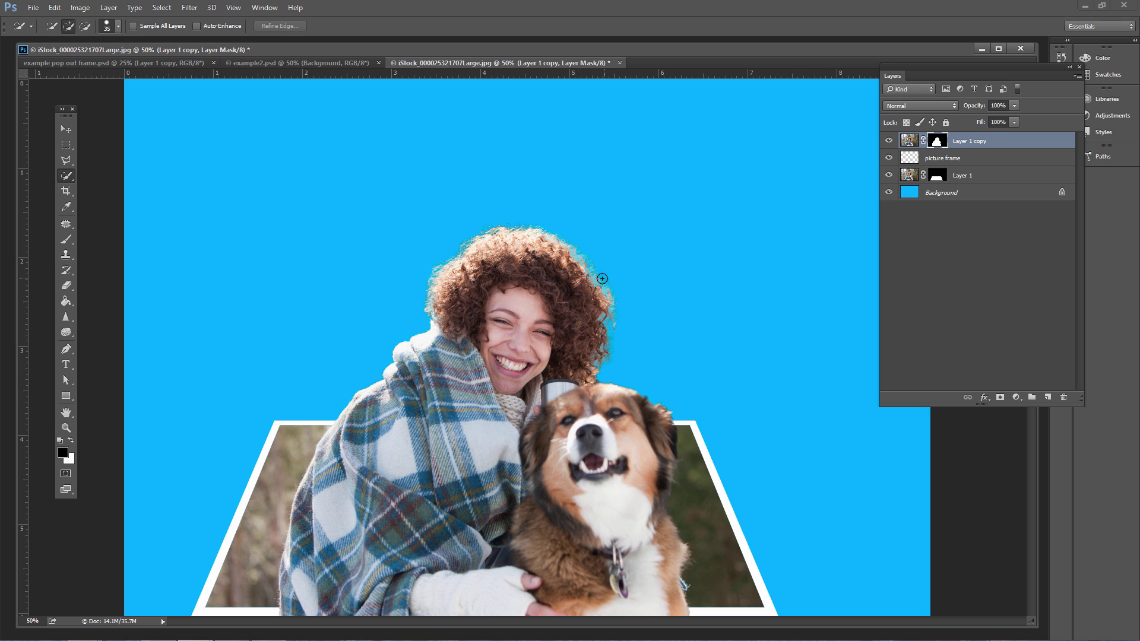
# Switch to the Brush tool for Layer 1 copy's mask and reduce the brush size to 45 px
pyautogui.click(67, 240)
pyautogui.press('[')
pyautogui.press('[')
pyautogui.press('[')
pyautogui.press('[')
pyautogui.press('[')
pyautogui.press('[')
pyautogui.press('[')
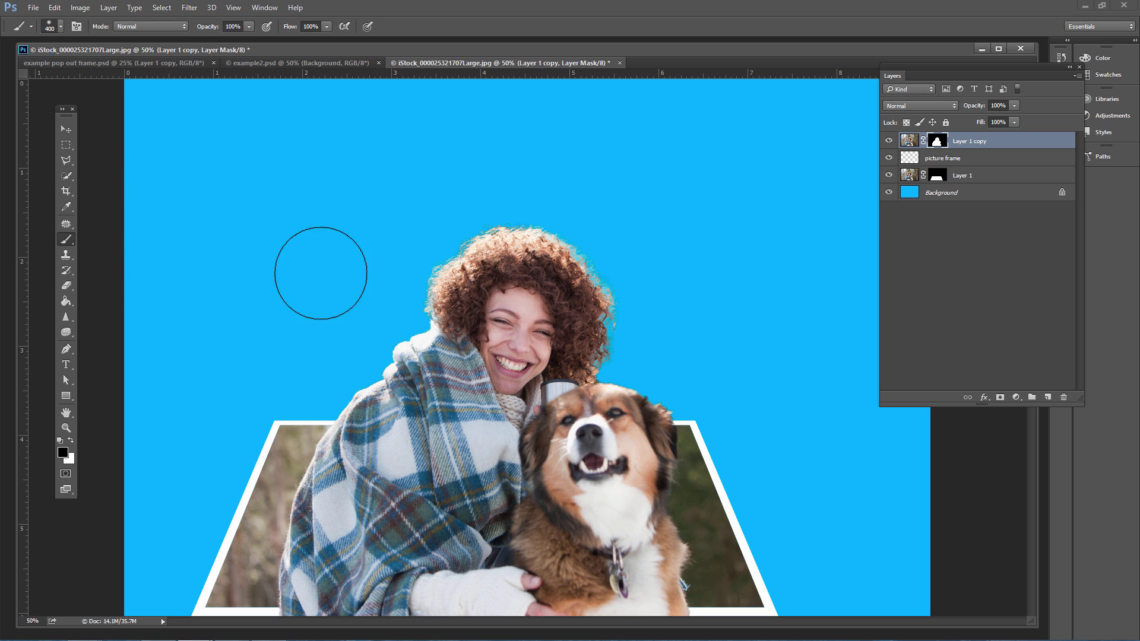
pyautogui.press('[')
pyautogui.press('[')
pyautogui.press('[')
pyautogui.press('[')
pyautogui.press('[')
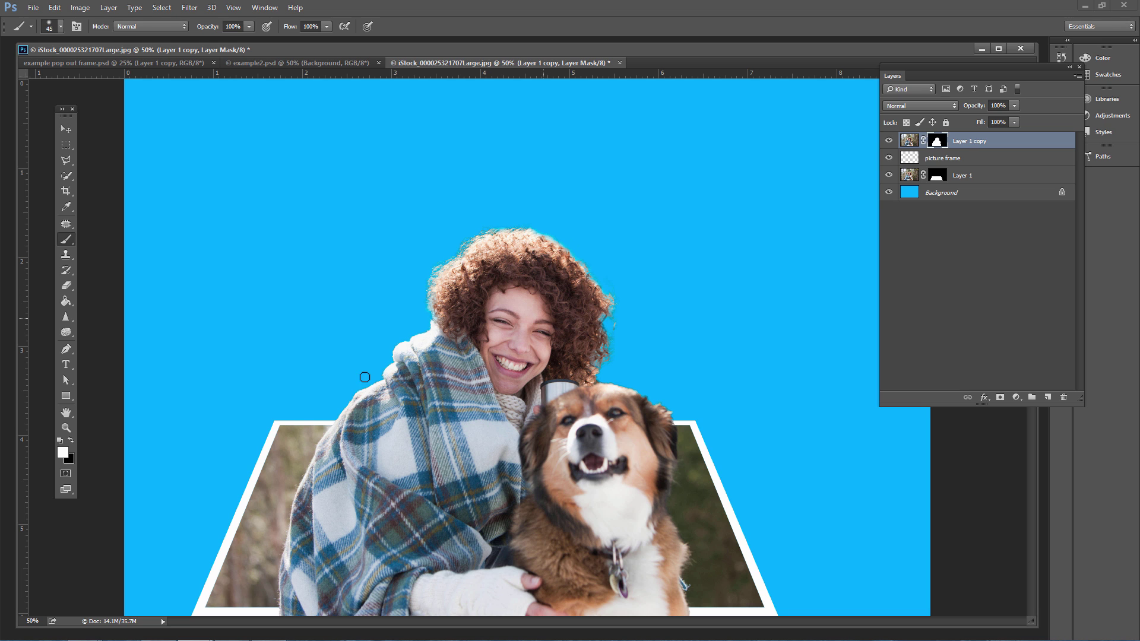
pyautogui.hotkey('ctrl', '-')
pyautogui.hotkey('ctrl', '-')
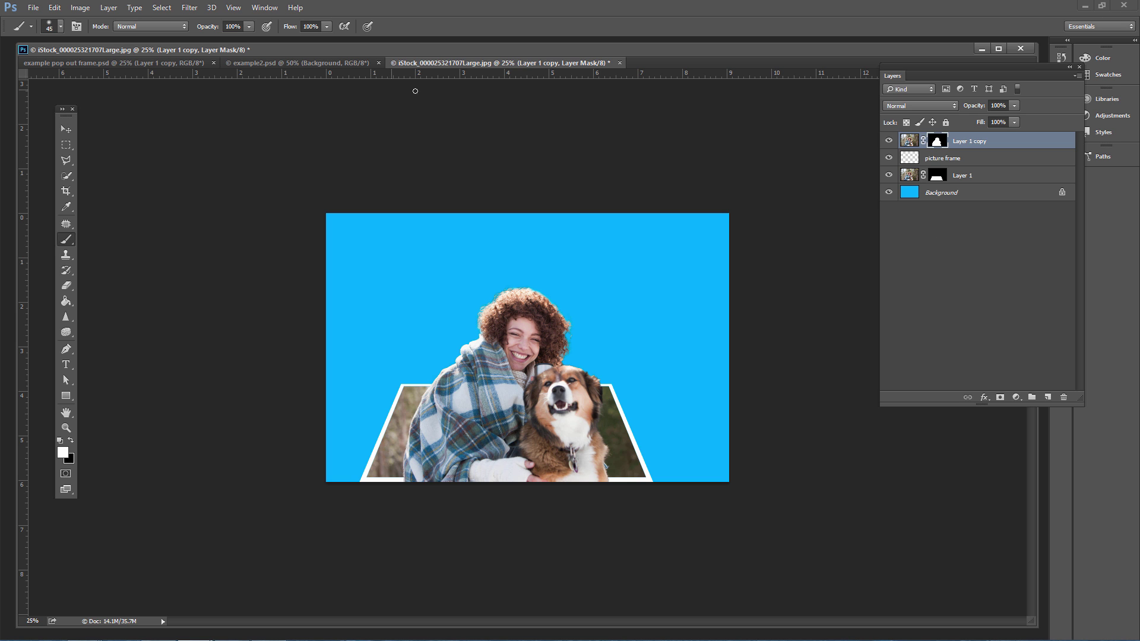
# Target Layer 1 copy's layer mask in the woman-and-dog image and switch to the Rectangular Marquee tool
pyautogui.click(347, 61)
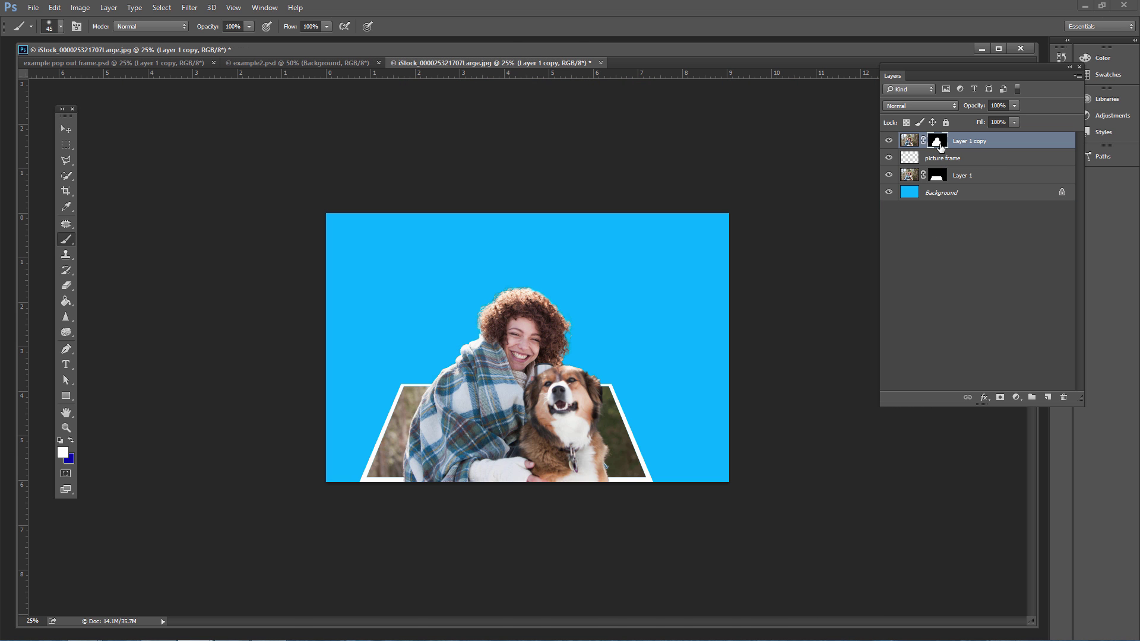
pyautogui.click(942, 145)
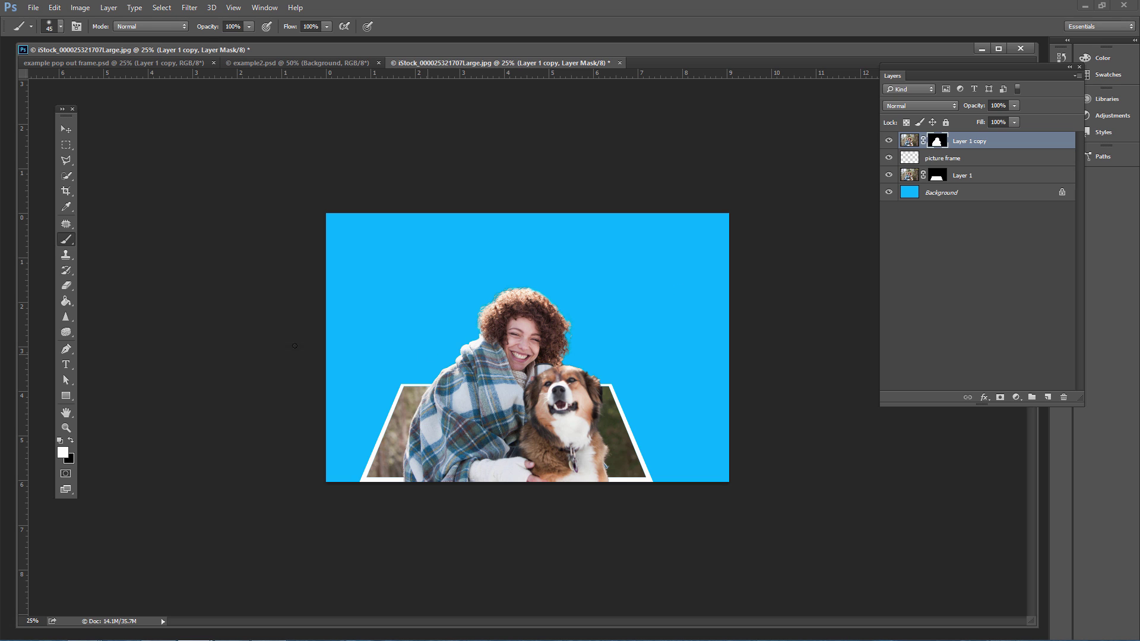
pyautogui.click(66, 145)
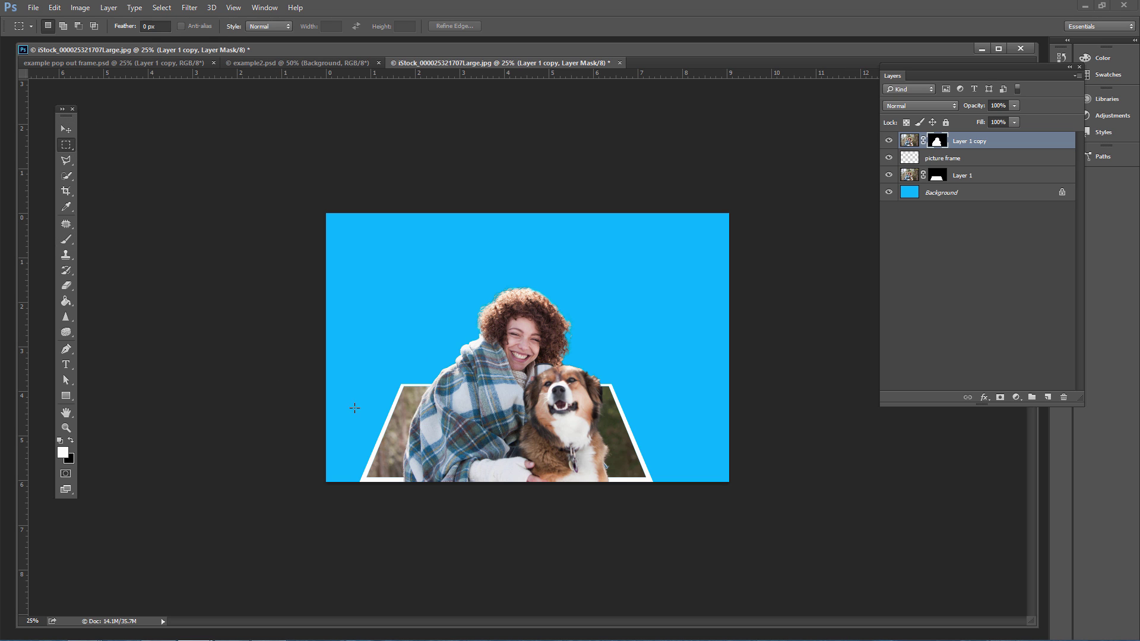
pyautogui.moveTo(420, 492); pyautogui.dragTo(430, 492)
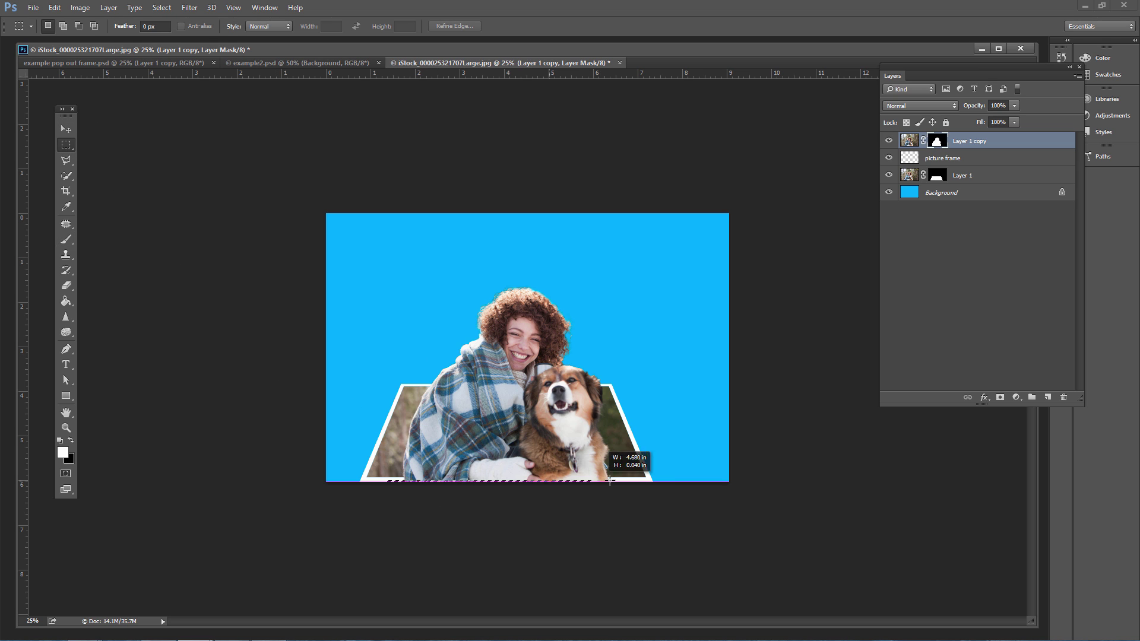
pyautogui.moveTo(610, 480); pyautogui.dragTo(623, 478)
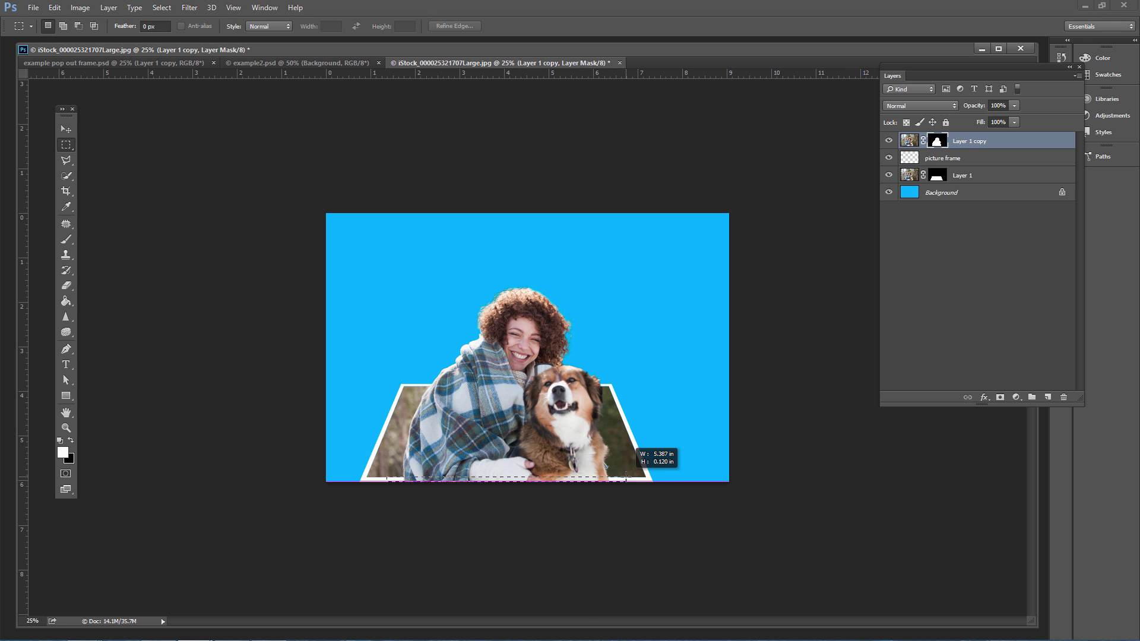
pyautogui.moveTo(626, 475); pyautogui.dragTo(626, 477)
pyautogui.hotkey('ctrl', 'd')
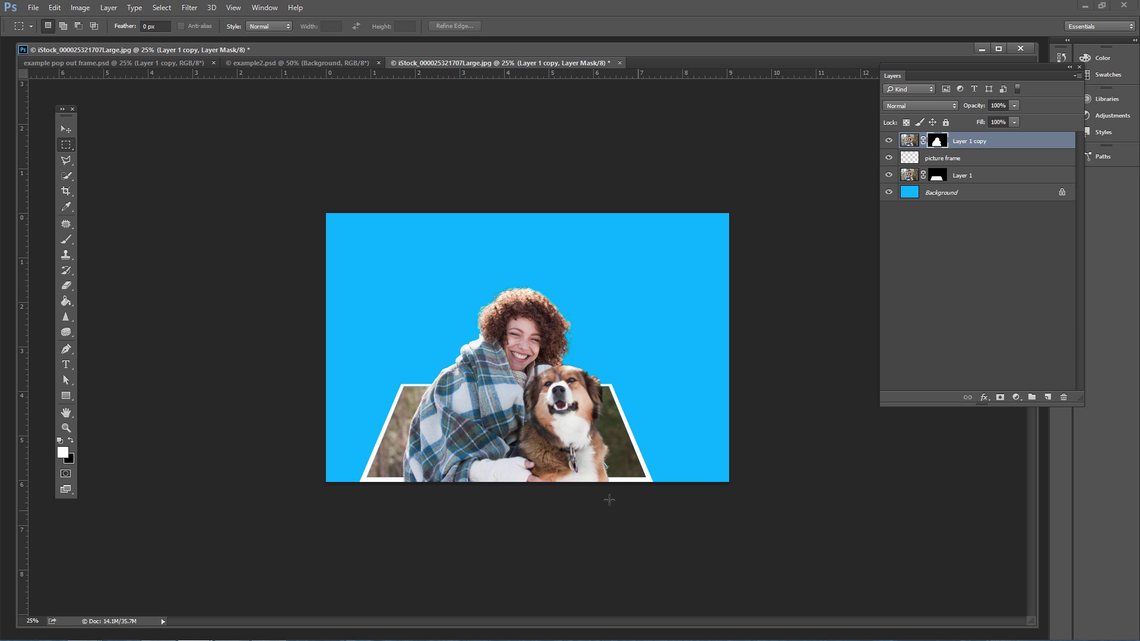
pyautogui.moveTo(336, 459); pyautogui.dragTo(339, 459)
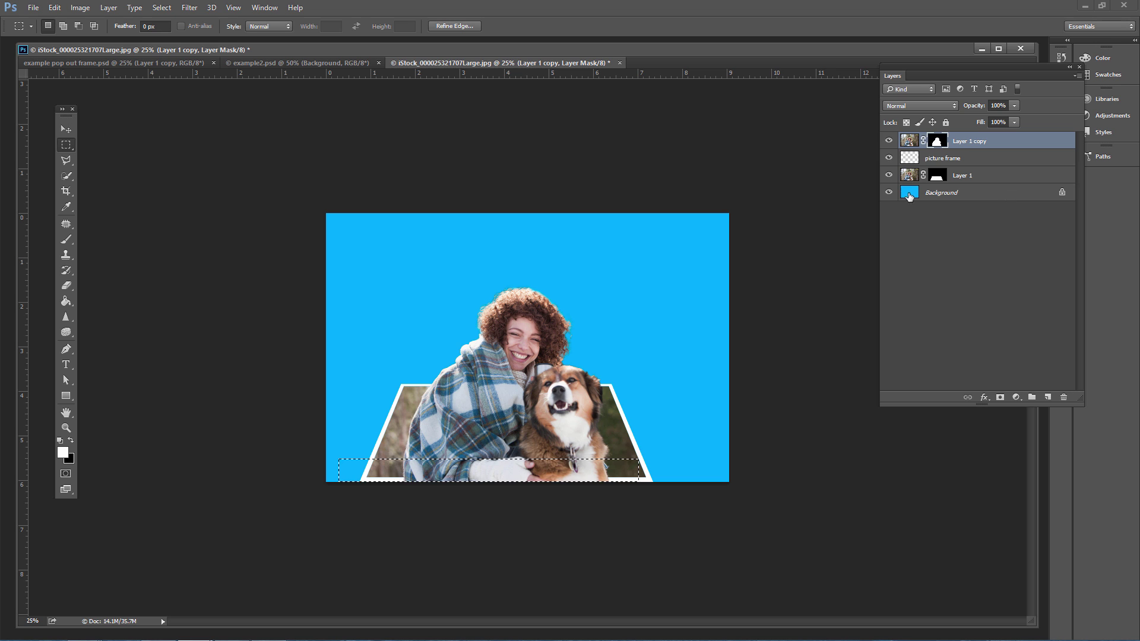
pyautogui.hotkey('ctrl', 'd')
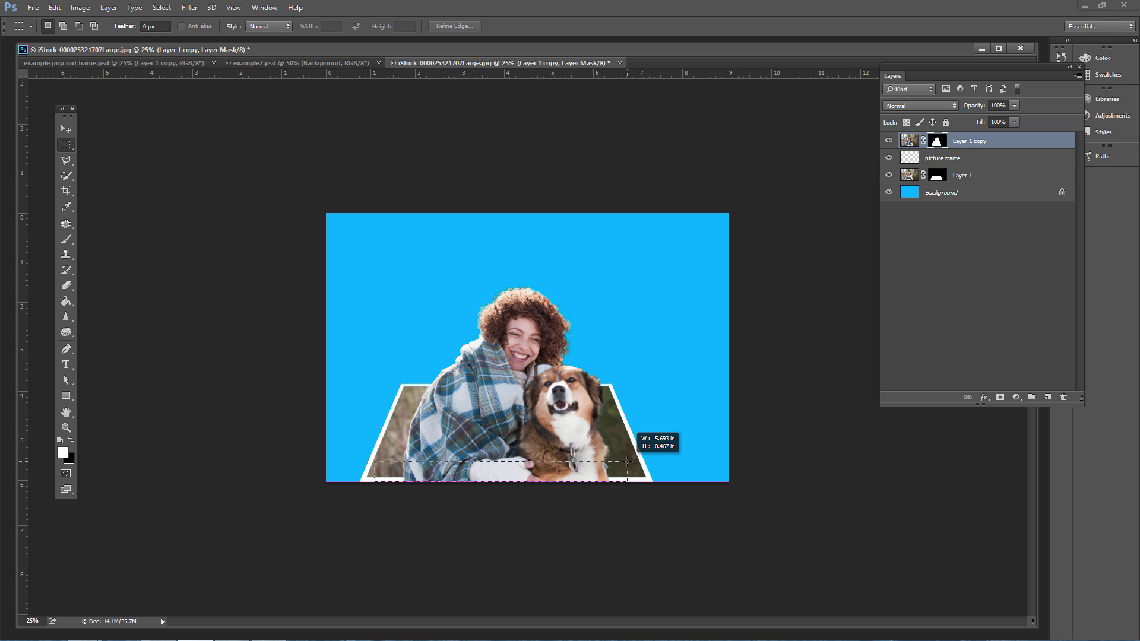
# Select a strip about 5.7 in wide over the frame's lower edge, fill it with black on Layer 1 copy's mask, and deselect
pyautogui.moveTo(628, 465); pyautogui.dragTo(375, 484)
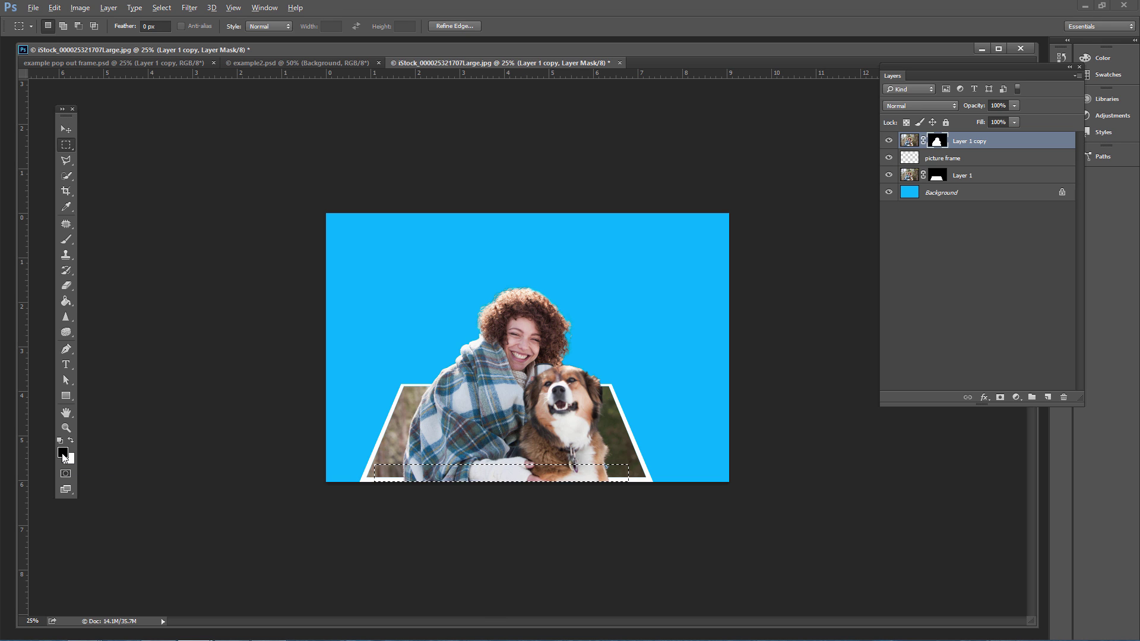
pyautogui.hotkey('ctrl', 'd')
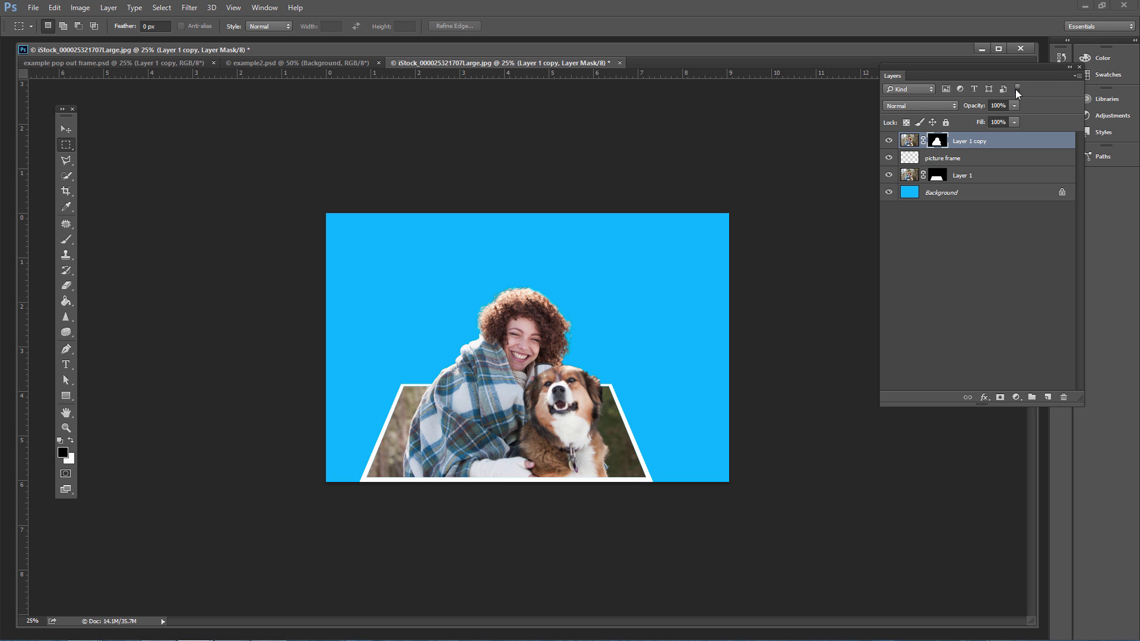
# Examine the masks of Layer 1 copy and Layer 1 in isolation, and review the picture frame layer between them
pyautogui.keyDown('alt'); pyautogui.click(937, 143); pyautogui.keyUp('alt')
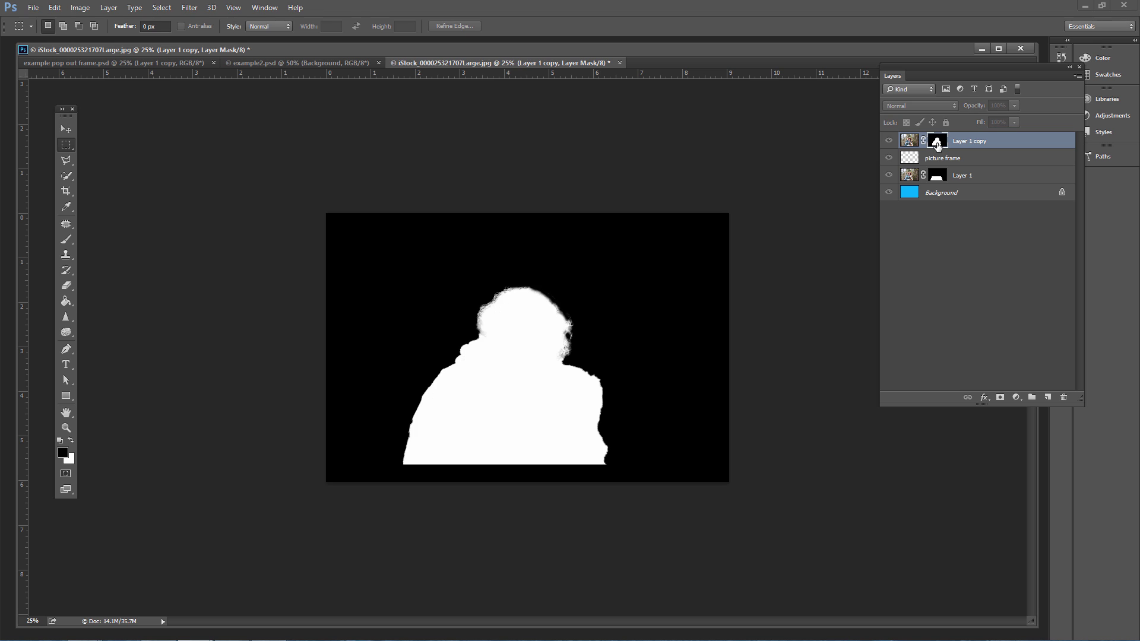
pyautogui.keyDown('alt'); pyautogui.click(937, 143); pyautogui.keyUp('alt')
pyautogui.keyDown('alt'); pyautogui.click(939, 176); pyautogui.keyUp('alt')
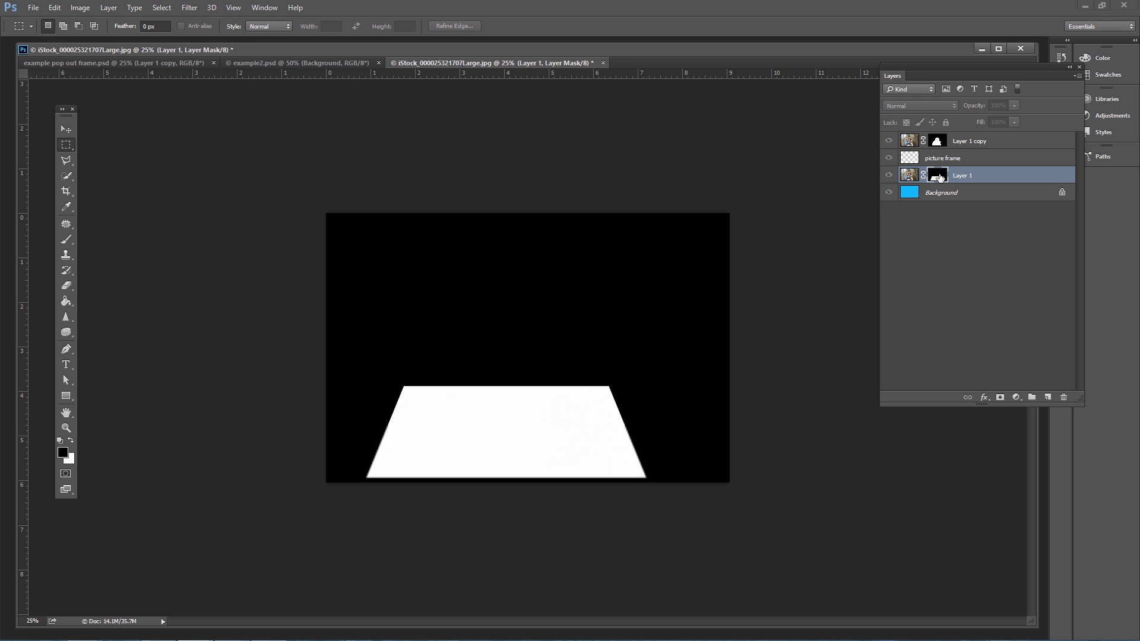
pyautogui.keyDown('alt'); pyautogui.click(939, 176); pyautogui.keyUp('alt')
pyautogui.keyDown('alt'); pyautogui.click(939, 149); pyautogui.keyUp('alt')
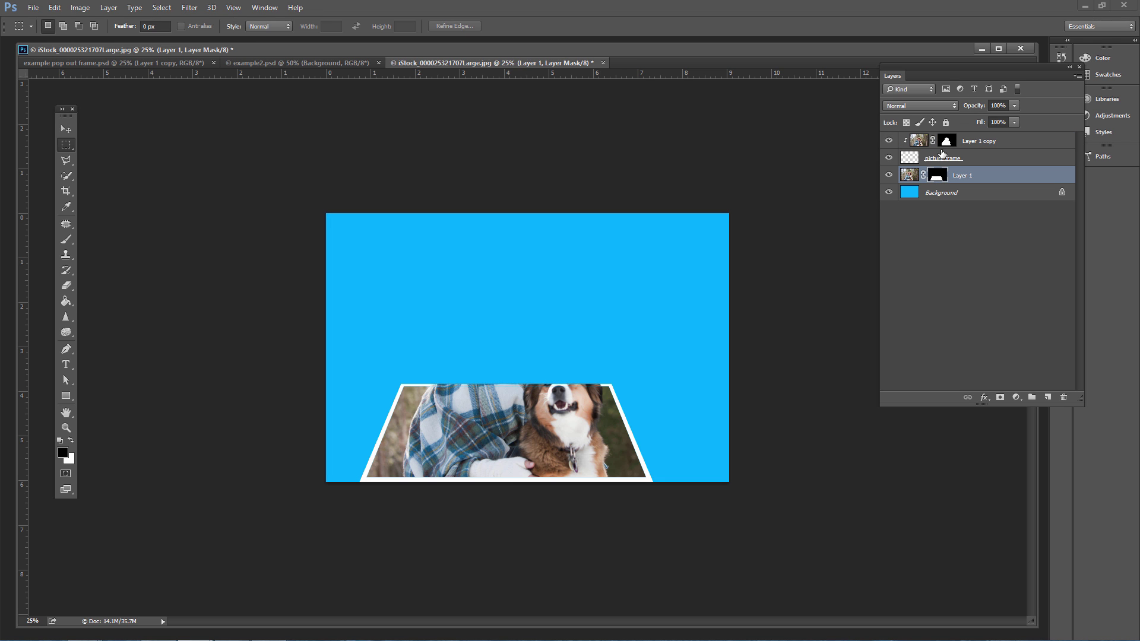
pyautogui.keyDown('alt'); pyautogui.click(941, 151); pyautogui.keyUp('alt')
pyautogui.keyDown('alt'); pyautogui.click(937, 143); pyautogui.keyUp('alt')
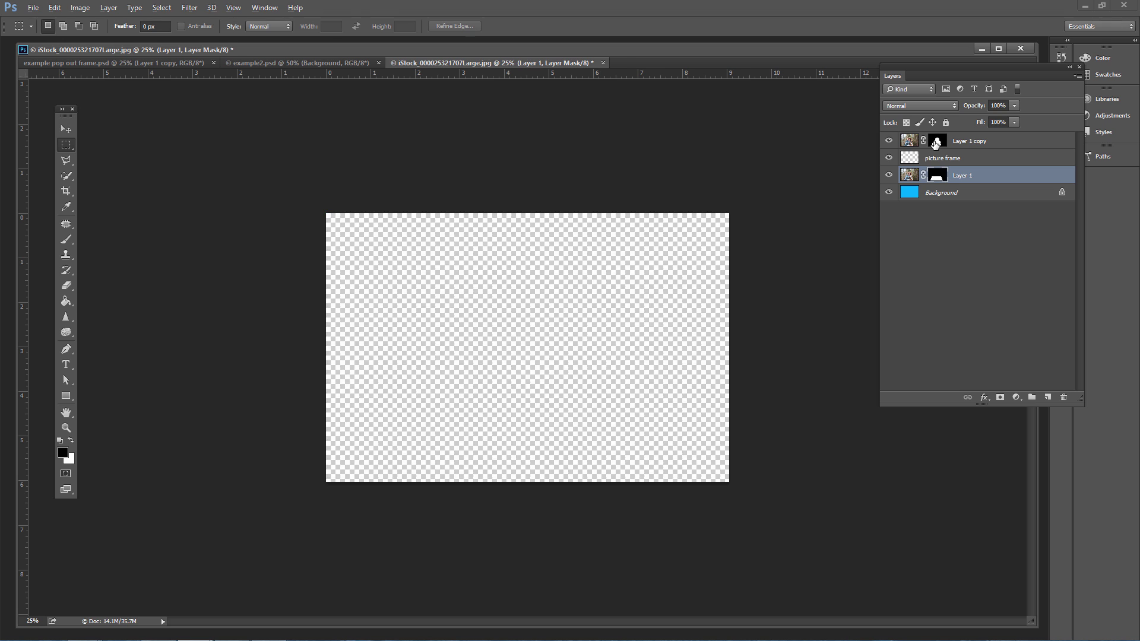
pyautogui.keyDown('alt'); pyautogui.click(937, 143); pyautogui.keyUp('alt')
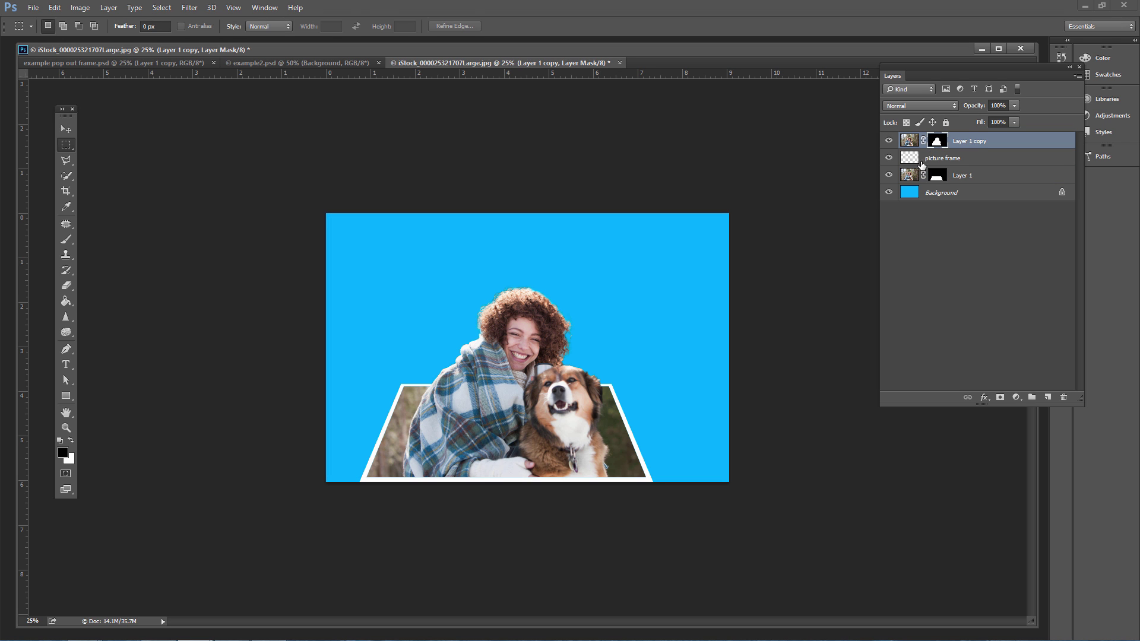
pyautogui.click(914, 158)
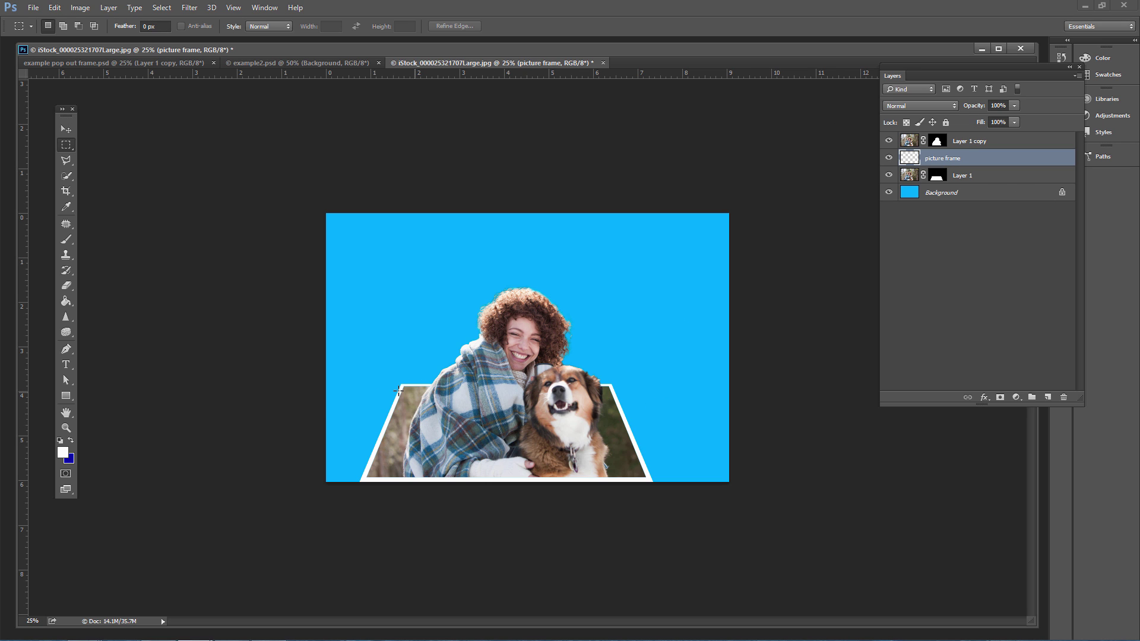
pyautogui.click(937, 175)
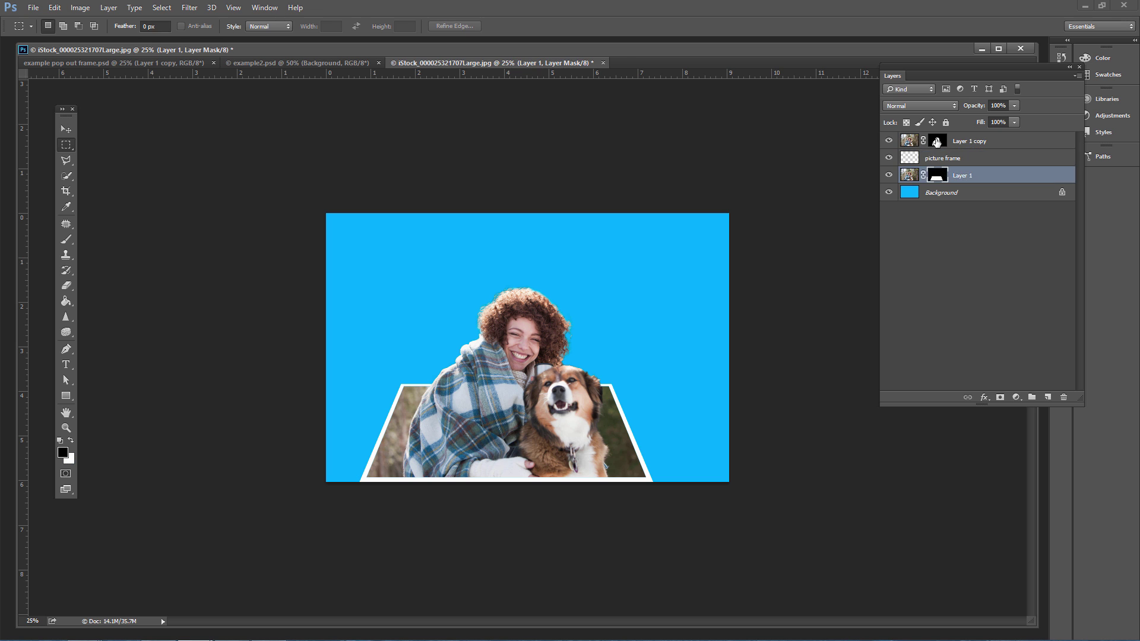
pyautogui.click(937, 141)
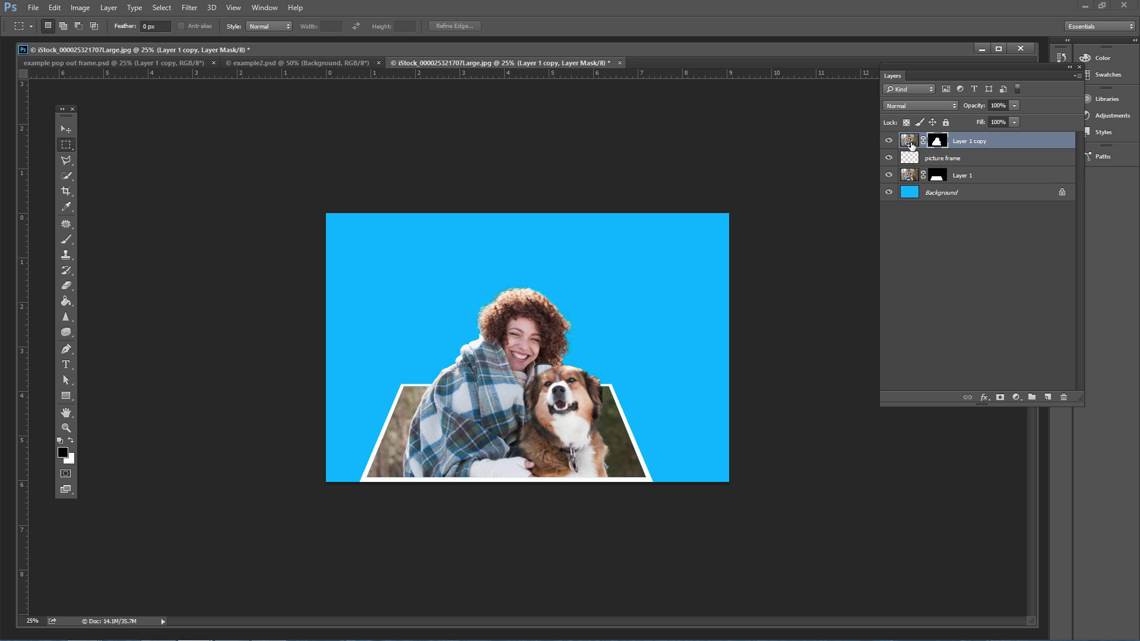
# Look at the finished examples example2.psd and example pop out frame.psd, and return to the woman-and-dog image
pyautogui.click(336, 62)
pyautogui.click(175, 62)
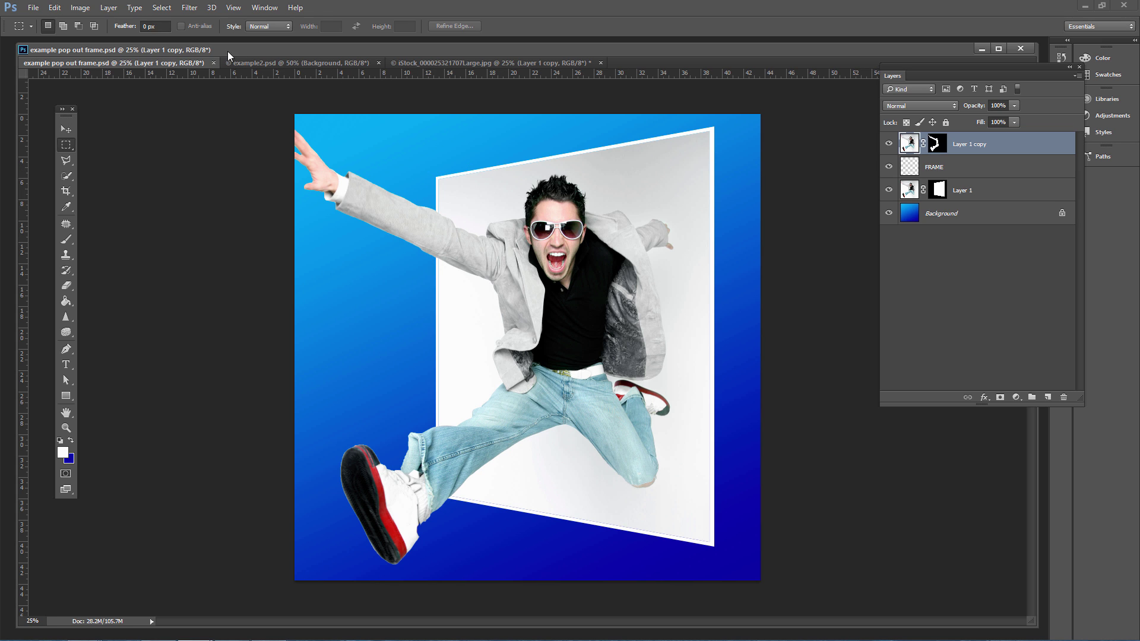
pyautogui.click(416, 63)
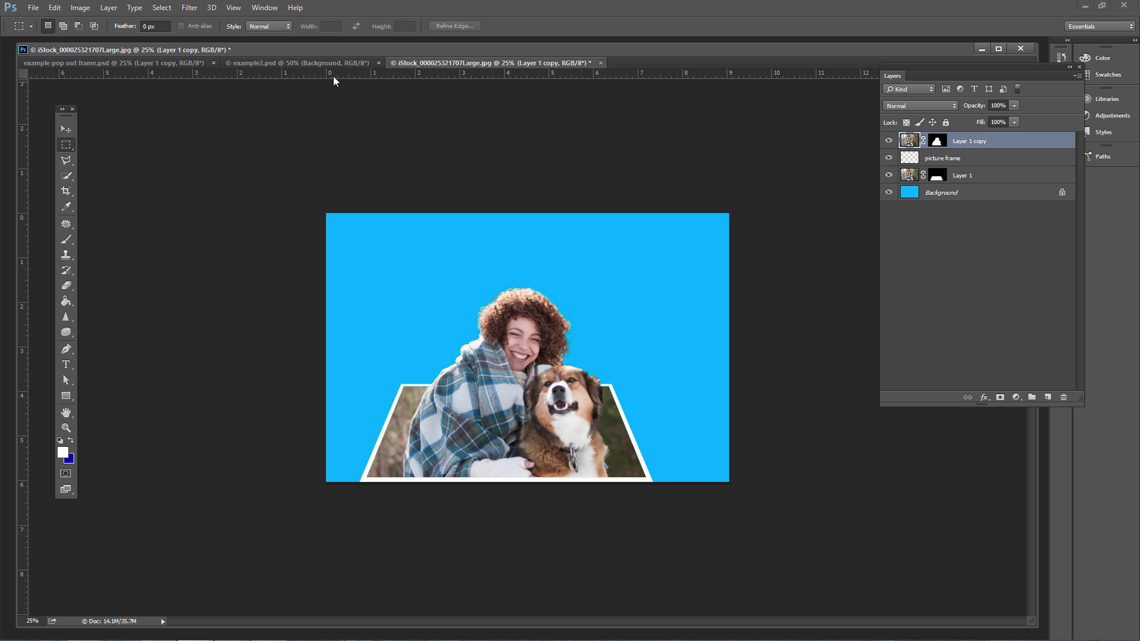